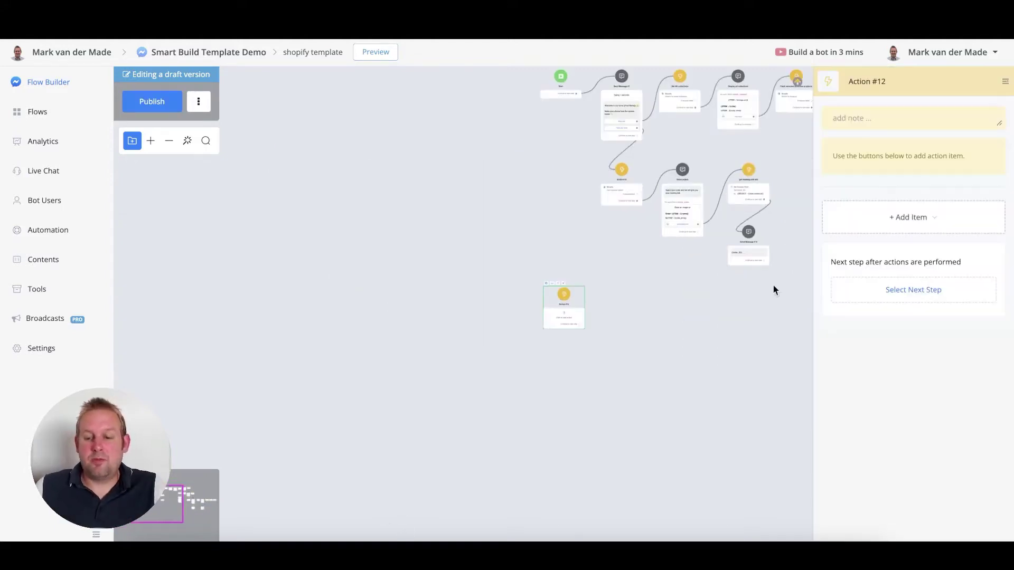
Add a Shopify integration item to the Action #12 node
{"action": "left_click", "coordinate": [879, 229]}
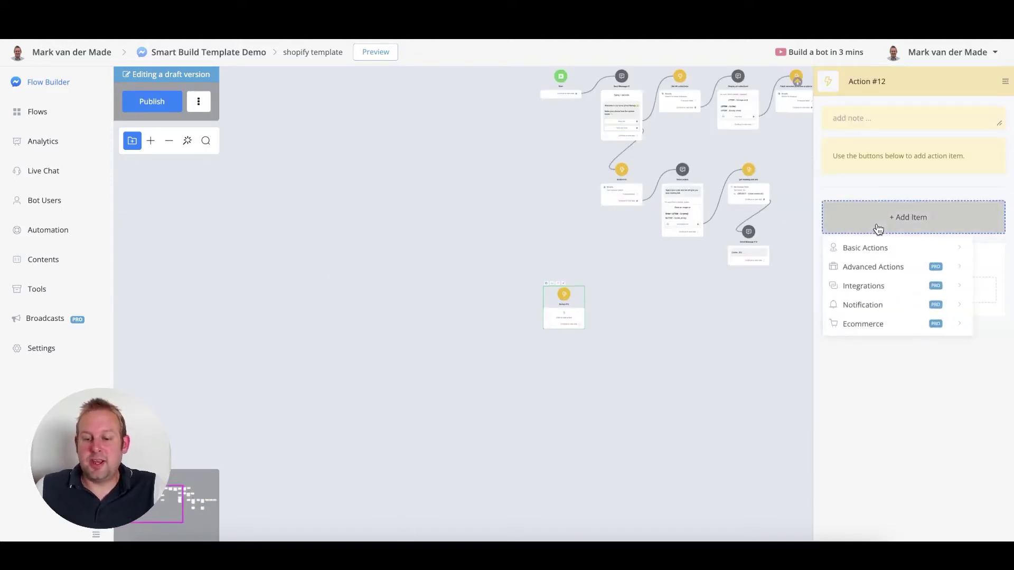
{"action": "left_click", "coordinate": [890, 285]}
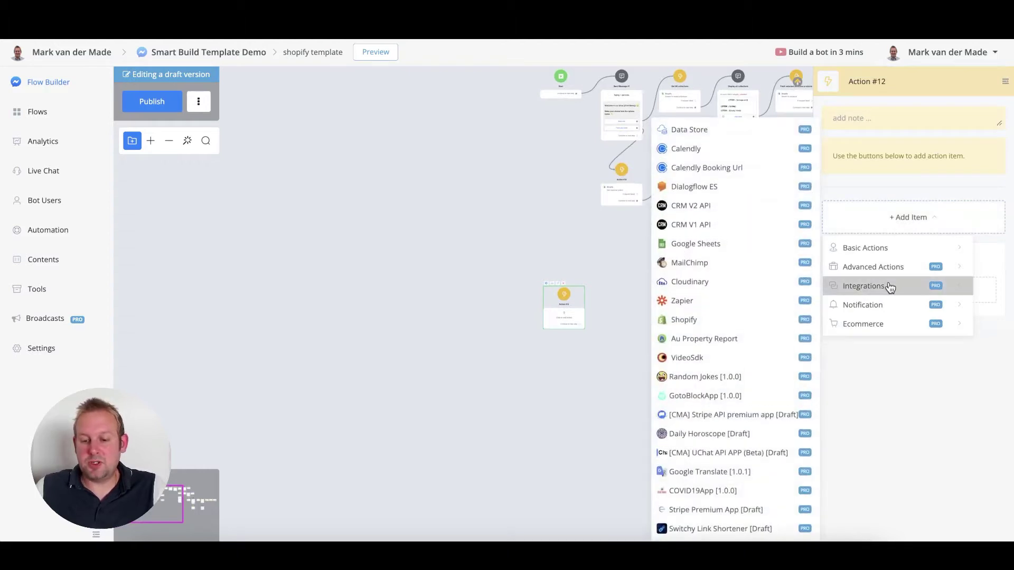
{"action": "left_click", "coordinate": [730, 321]}
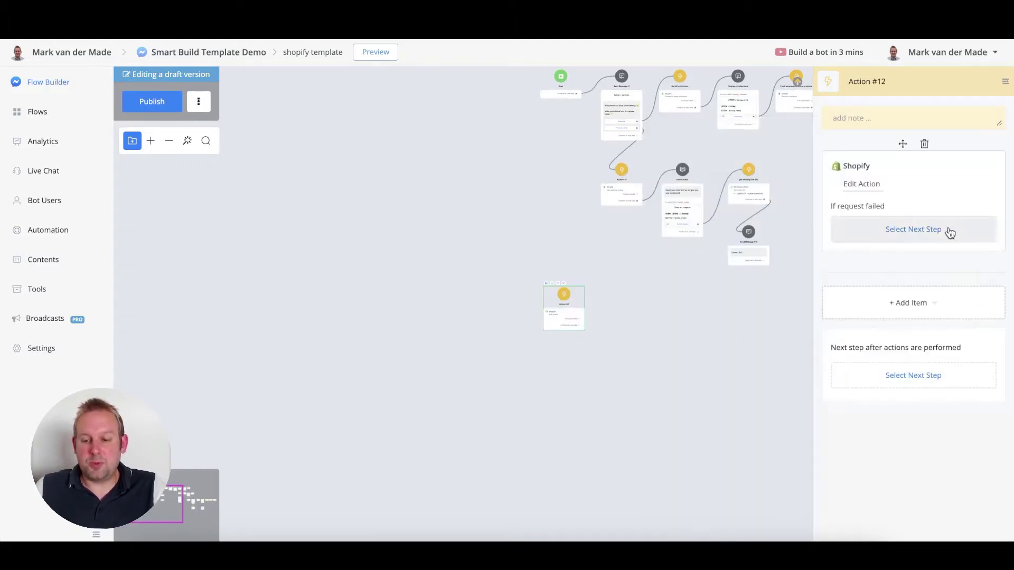
Review the available Shopify operations in the new item's settings, then close the settings without saving
{"action": "left_click", "coordinate": [856, 185]}
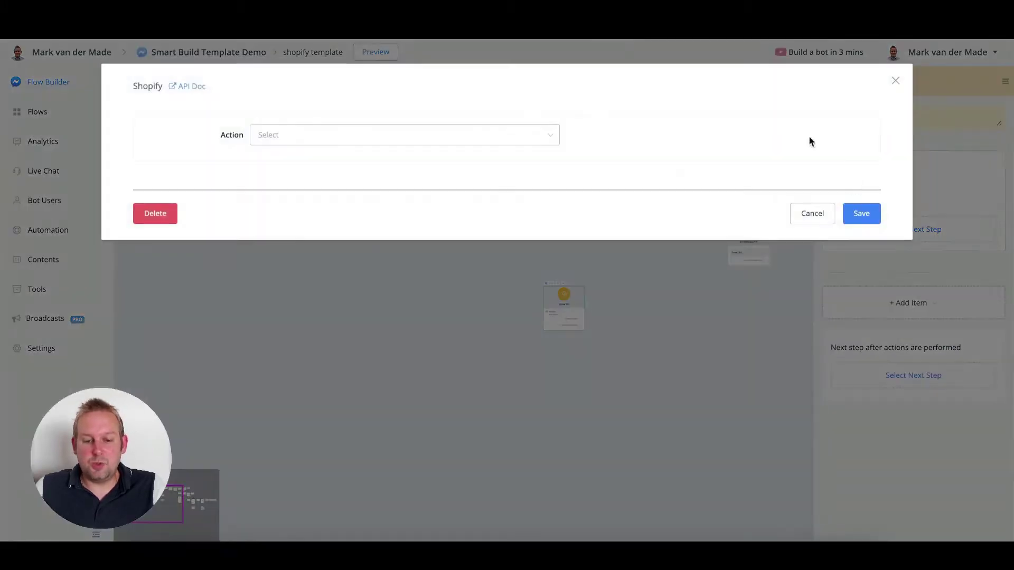
{"action": "left_click", "coordinate": [397, 135]}
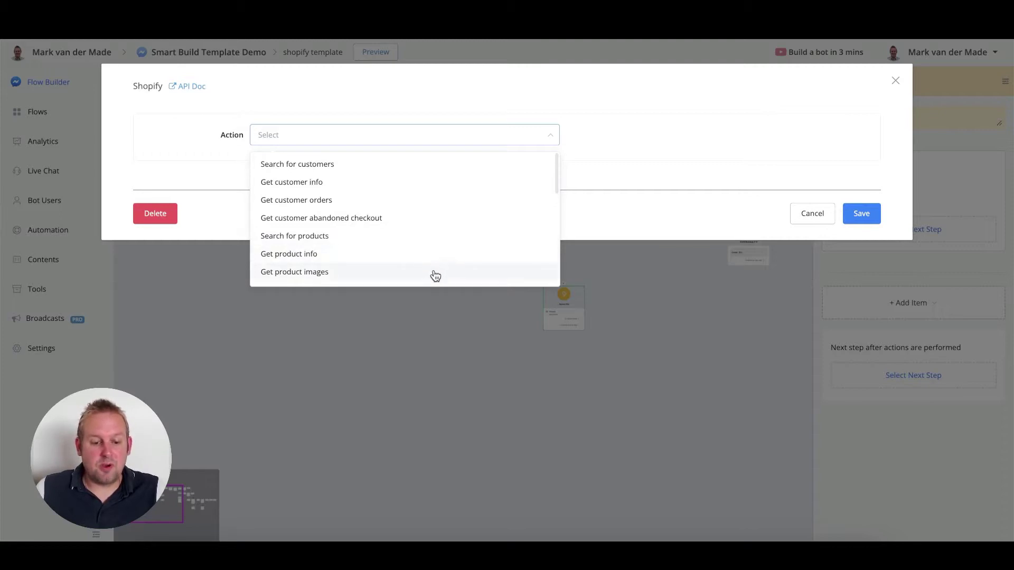
{"action": "scroll", "coordinate": [436, 269], "scroll_direction": "down", "scroll_amount": 3}
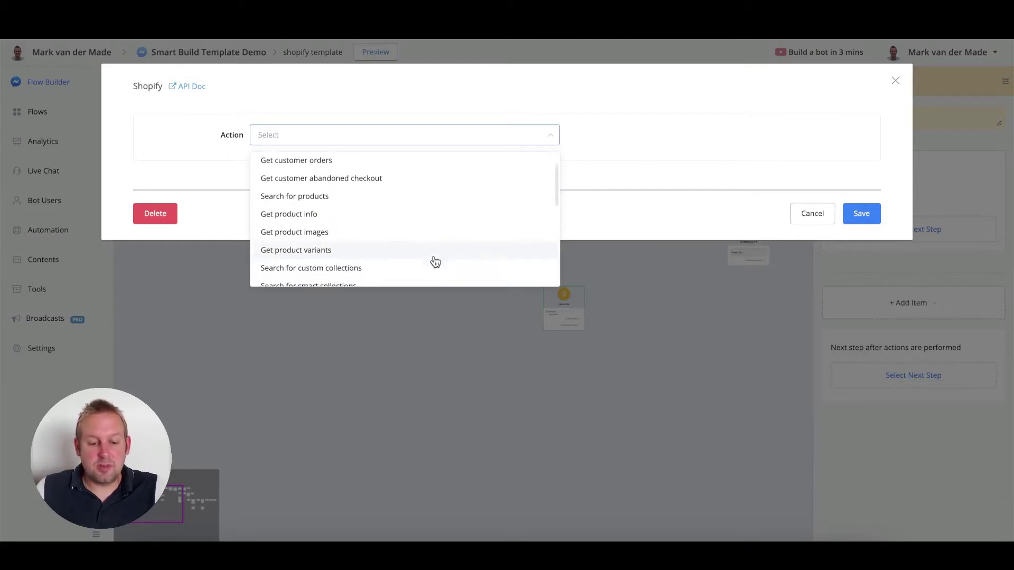
{"action": "scroll", "coordinate": [435, 262], "scroll_direction": "down", "scroll_amount": 10}
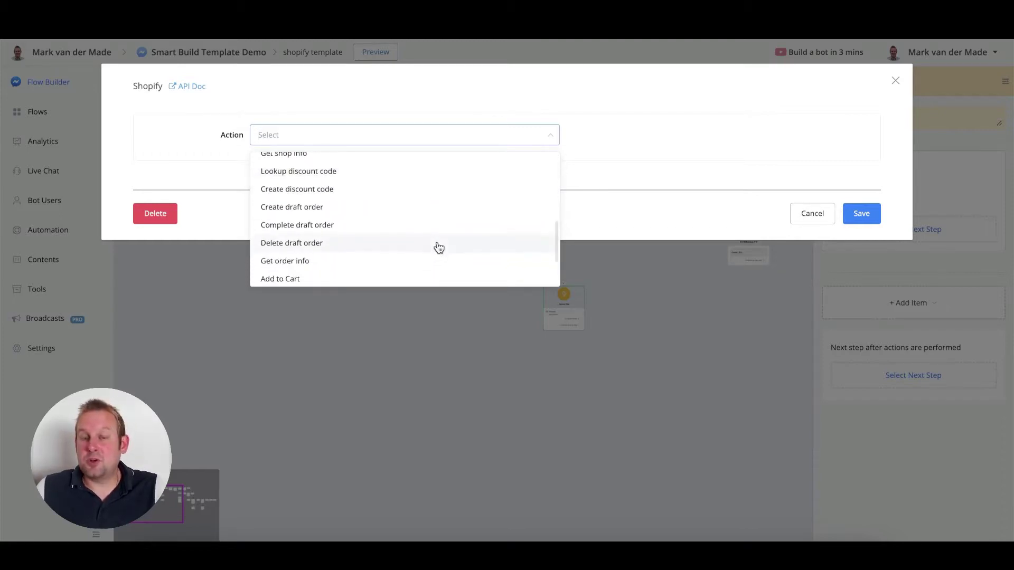
{"action": "scroll", "coordinate": [438, 246], "scroll_direction": "down", "scroll_amount": 5}
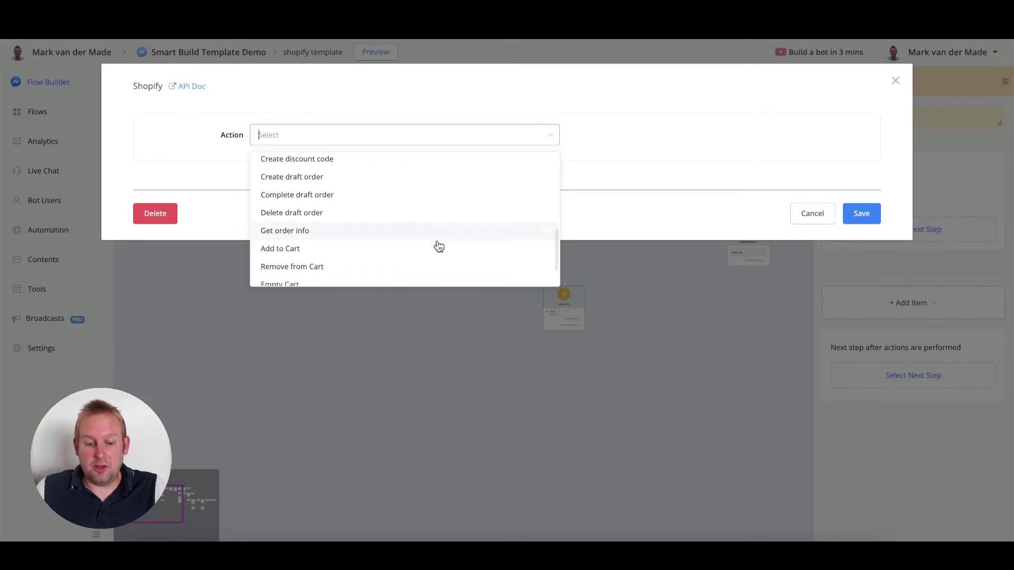
{"action": "left_click", "coordinate": [662, 204]}
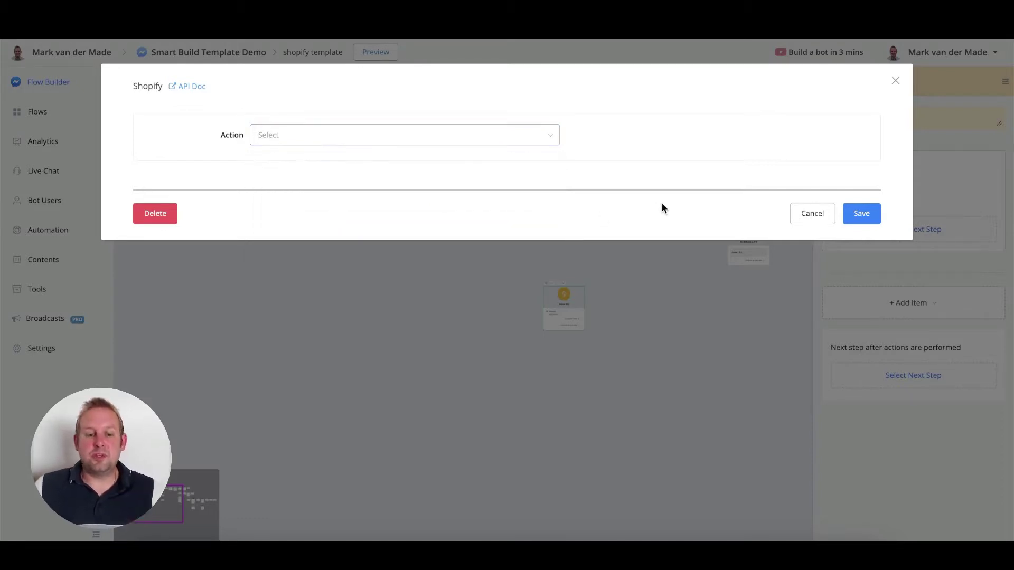
{"action": "left_click", "coordinate": [817, 221]}
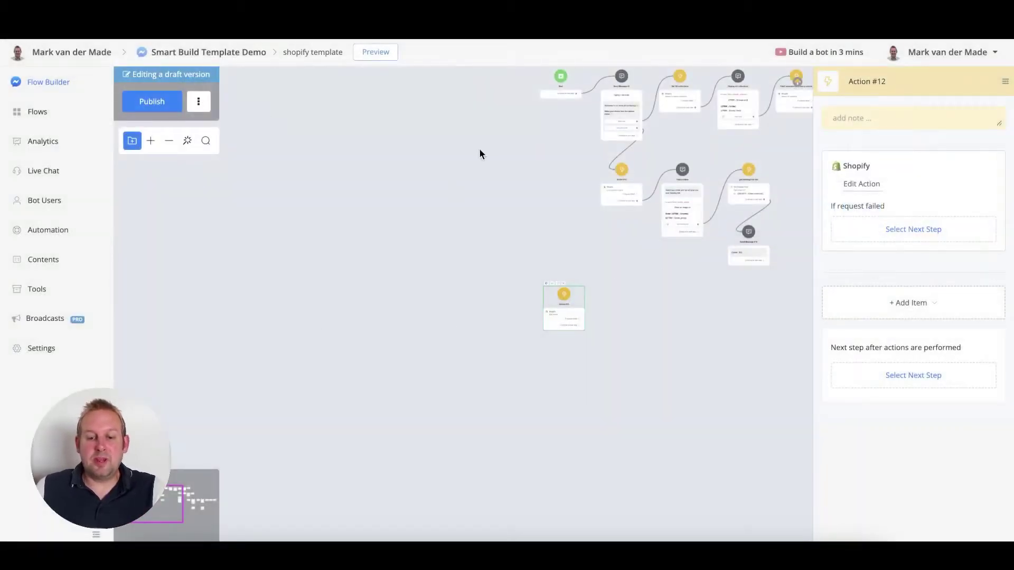
Open the settings of the "Search for smart collections" request in the Get All collections node
{"action": "left_click_drag", "start_coordinate": [479, 154], "coordinate": [147, 210]}
{"action": "scroll", "coordinate": [147, 211], "scroll_direction": "down", "scroll_amount": 2}
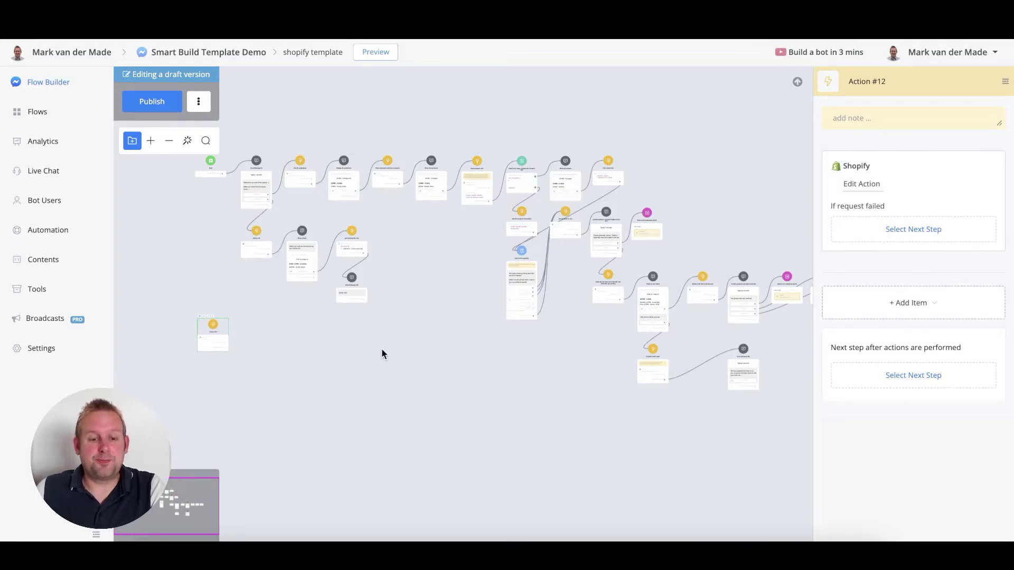
{"action": "scroll", "coordinate": [226, 197], "scroll_direction": "up", "scroll_amount": 8}
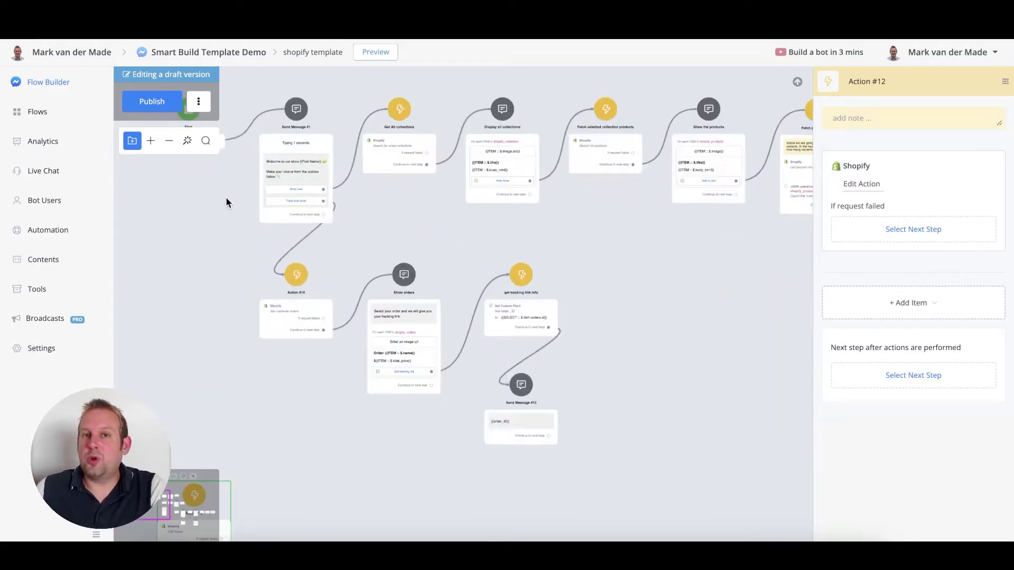
{"action": "scroll", "coordinate": [225, 198], "scroll_direction": "up", "scroll_amount": 3}
{"action": "left_click_drag", "start_coordinate": [225, 198], "coordinate": [211, 267]}
{"action": "scroll", "coordinate": [311, 293], "scroll_direction": "up", "scroll_amount": 5}
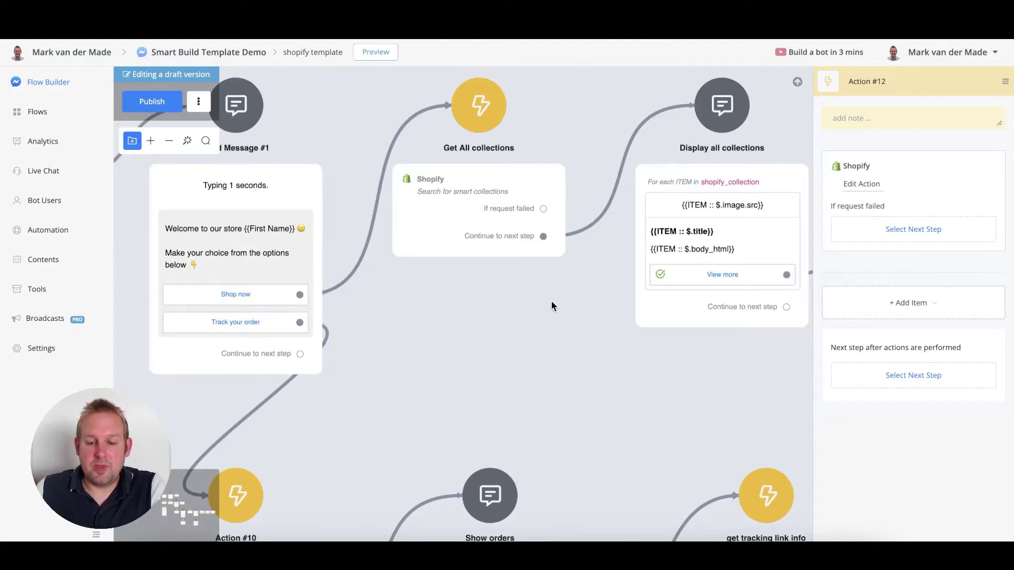
{"action": "left_click_drag", "start_coordinate": [550, 300], "coordinate": [511, 343]}
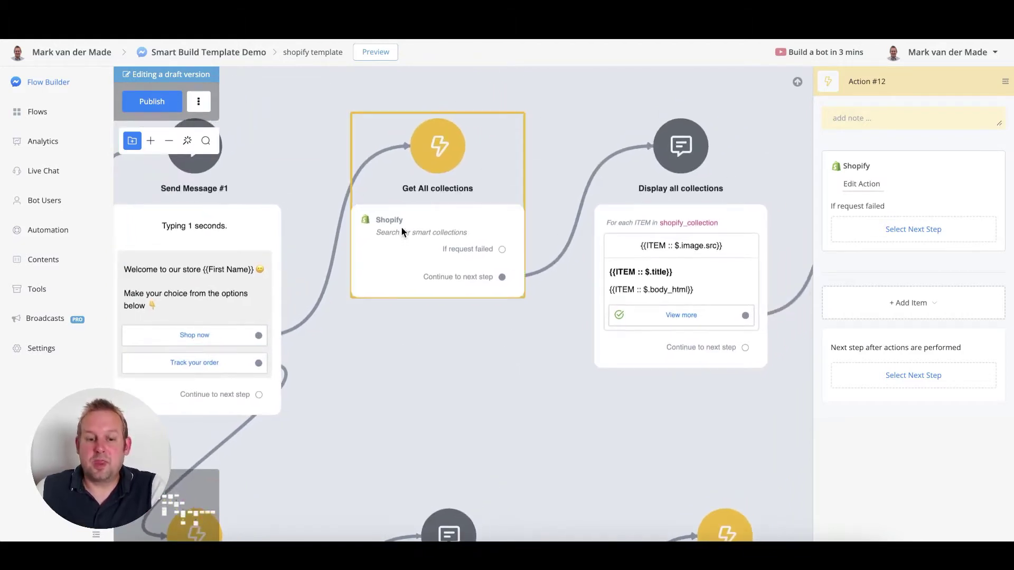
{"action": "left_click", "coordinate": [445, 210]}
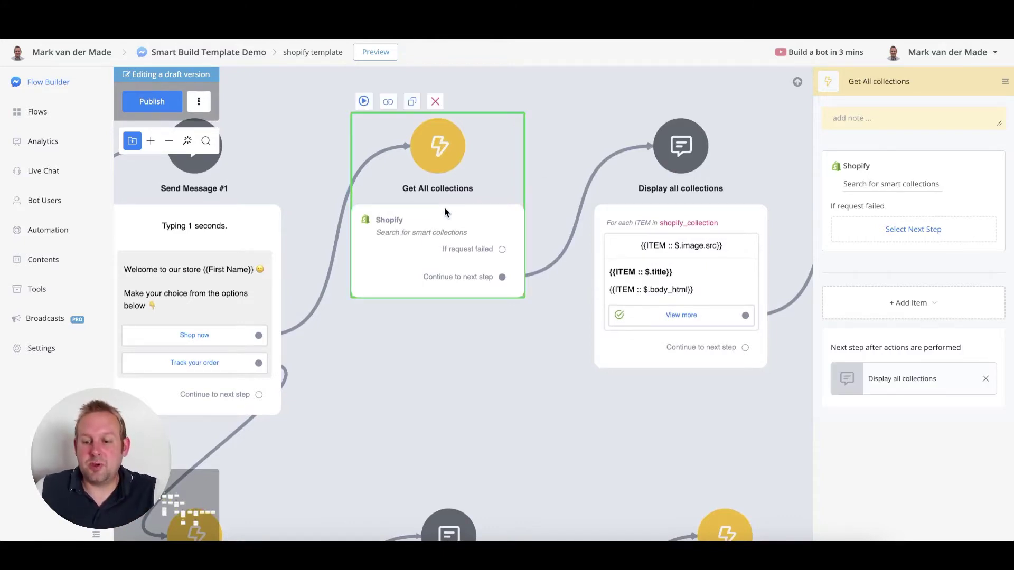
{"action": "left_click", "coordinate": [897, 186]}
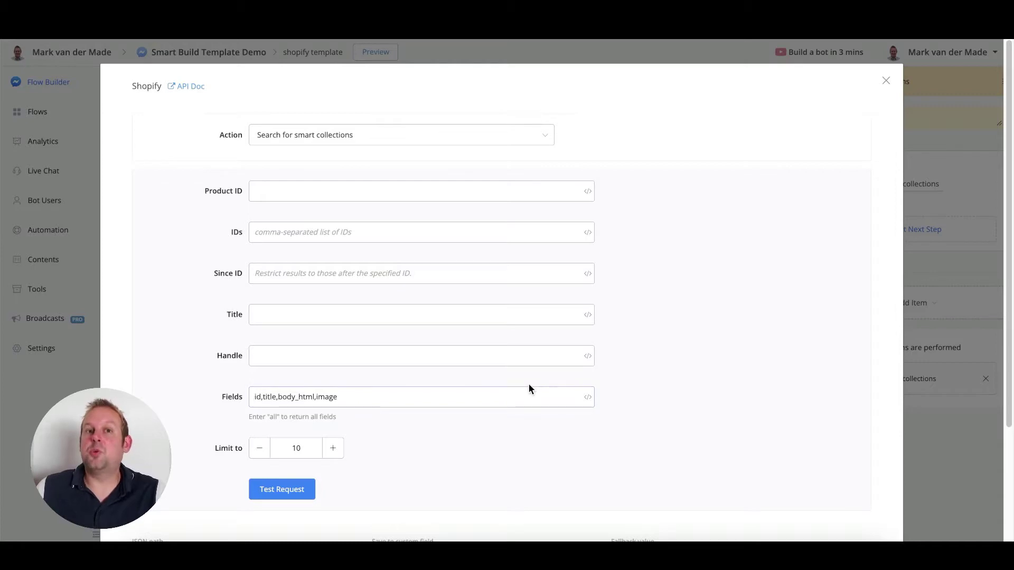
Run a test request for the smart collections search and examine the returned sample data
{"action": "scroll", "coordinate": [525, 385], "scroll_direction": "down", "scroll_amount": 2}
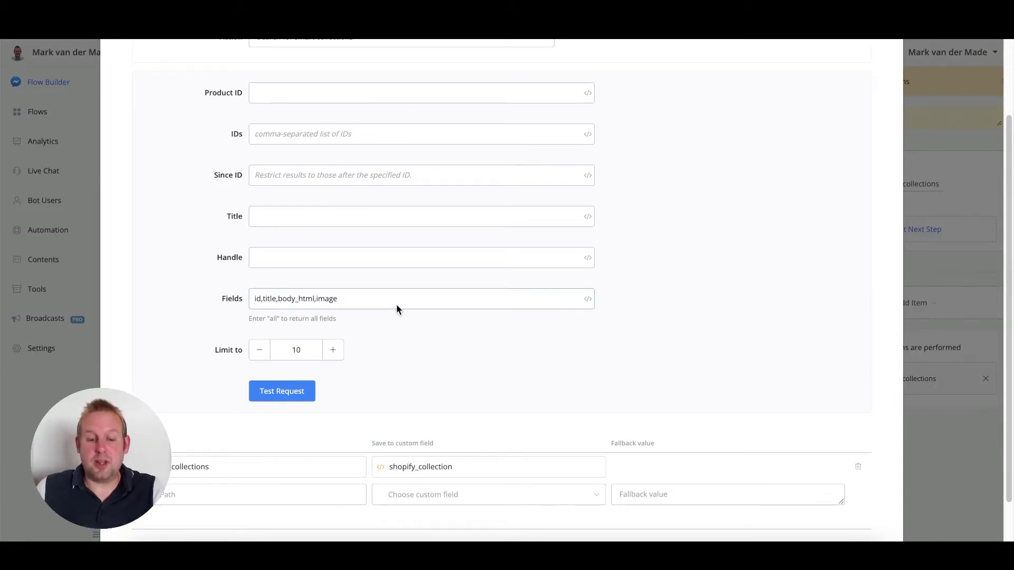
{"action": "scroll", "coordinate": [374, 291], "scroll_direction": "down", "scroll_amount": 1}
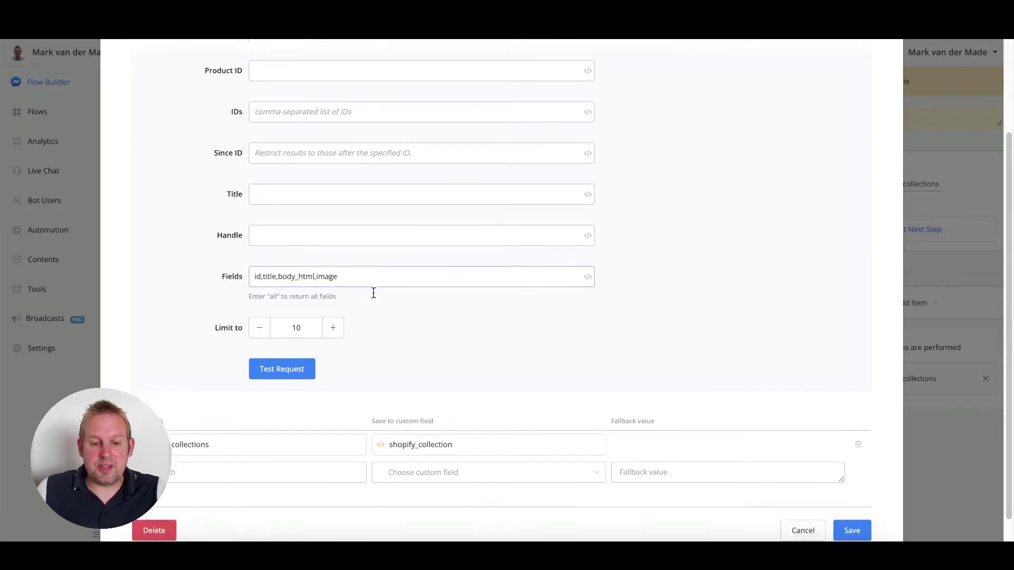
{"action": "left_click", "coordinate": [303, 371]}
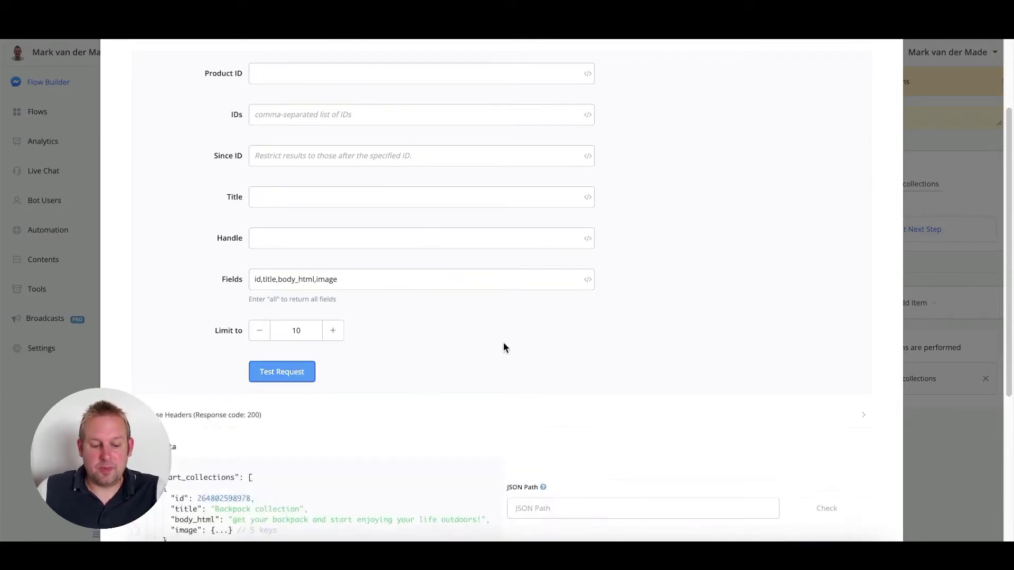
{"action": "scroll", "coordinate": [503, 343], "scroll_direction": "down", "scroll_amount": 4}
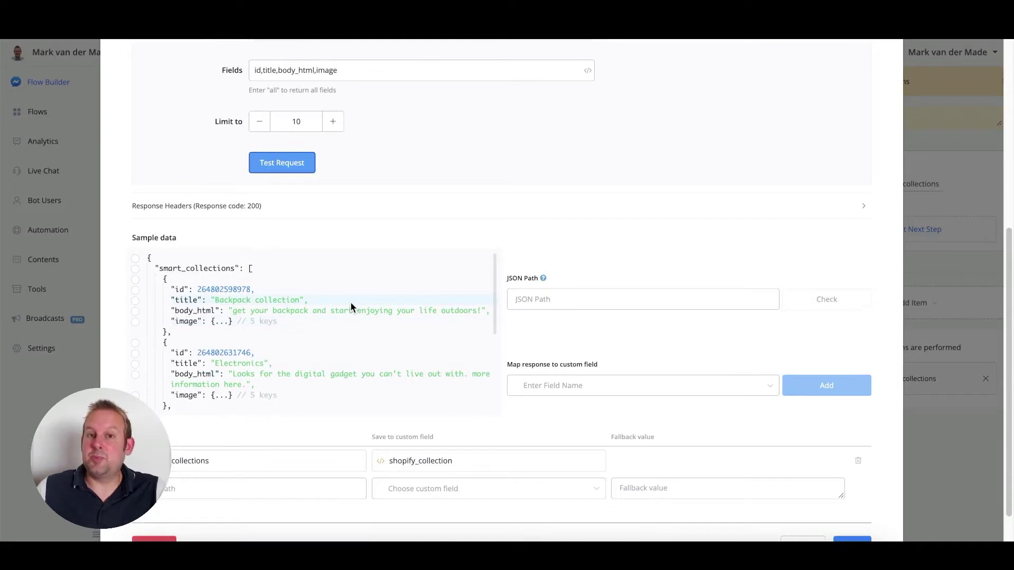
{"action": "scroll", "coordinate": [351, 303], "scroll_direction": "down", "scroll_amount": 2}
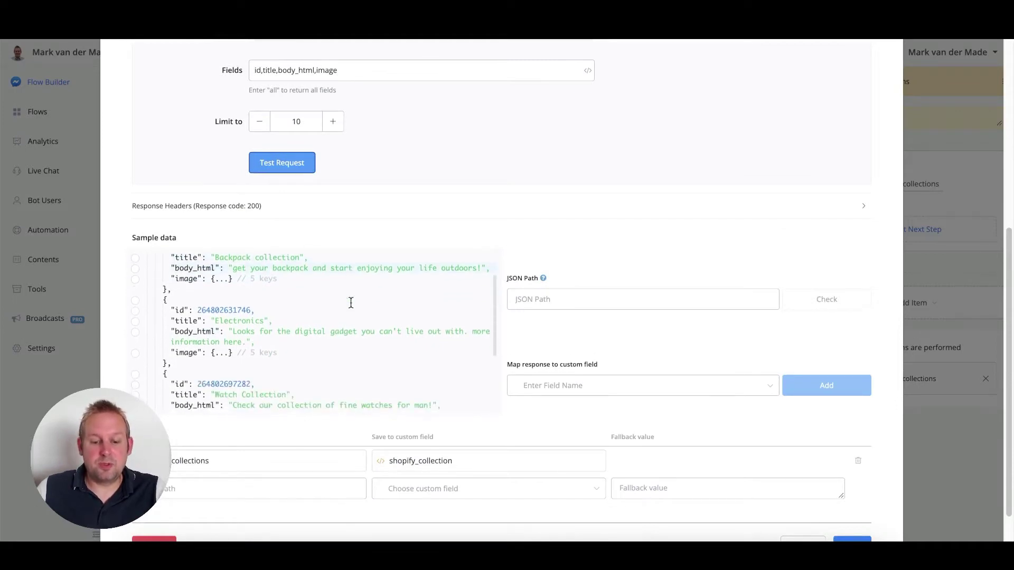
{"action": "scroll", "coordinate": [350, 303], "scroll_direction": "down", "scroll_amount": 5}
{"action": "scroll", "coordinate": [347, 316], "scroll_direction": "up", "scroll_amount": 3}
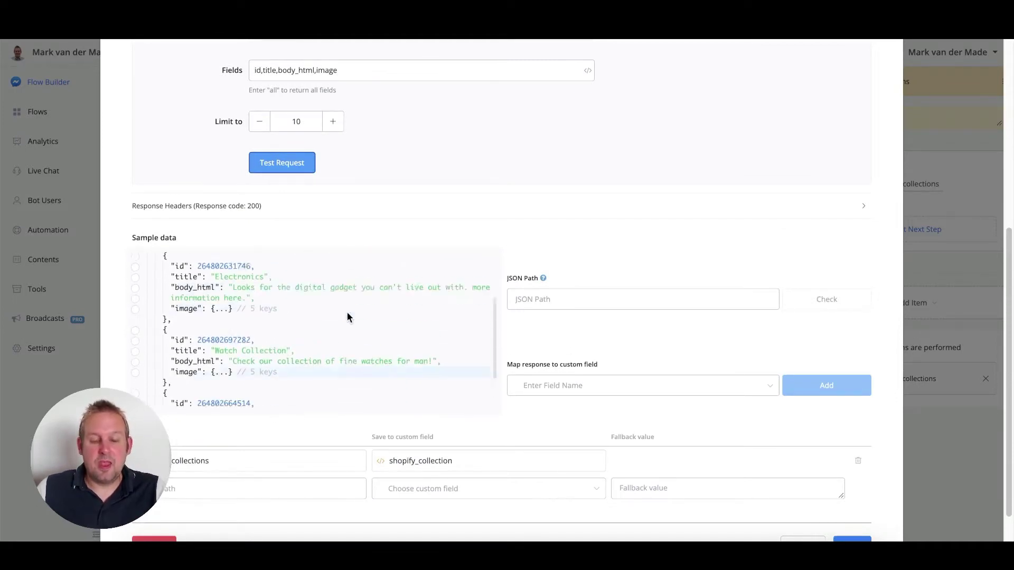
{"action": "scroll", "coordinate": [348, 316], "scroll_direction": "up", "scroll_amount": 3}
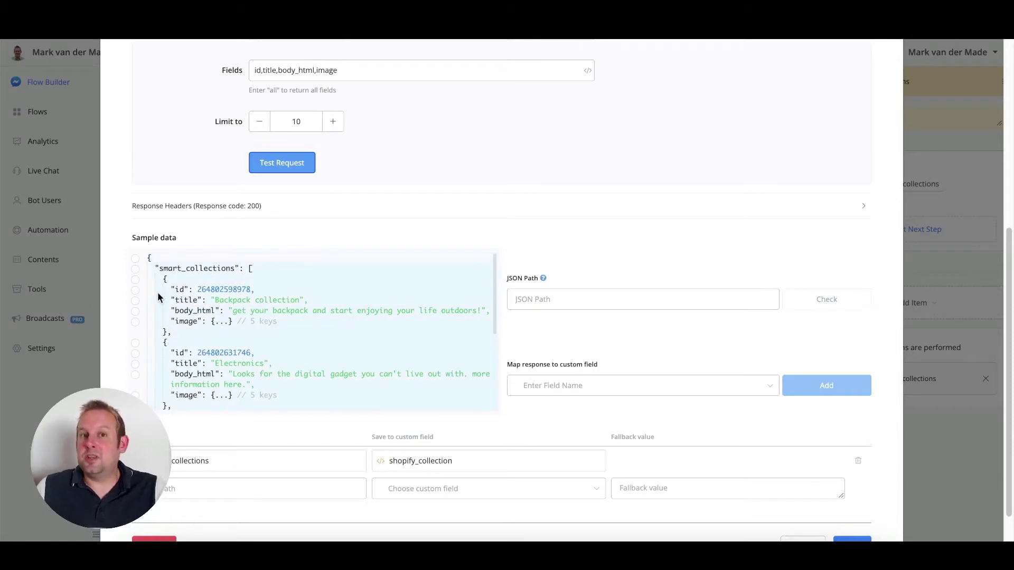
Pick the smart_collections array in the sample data as the JSON path and save the Shopify action
{"action": "left_click", "coordinate": [136, 270]}
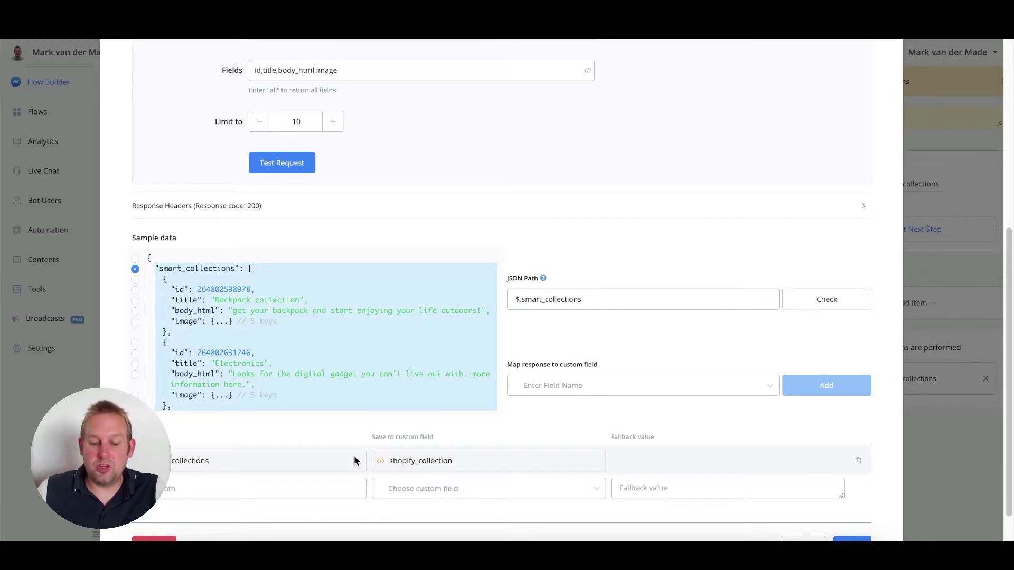
{"action": "scroll", "coordinate": [349, 454], "scroll_direction": "down", "scroll_amount": 2}
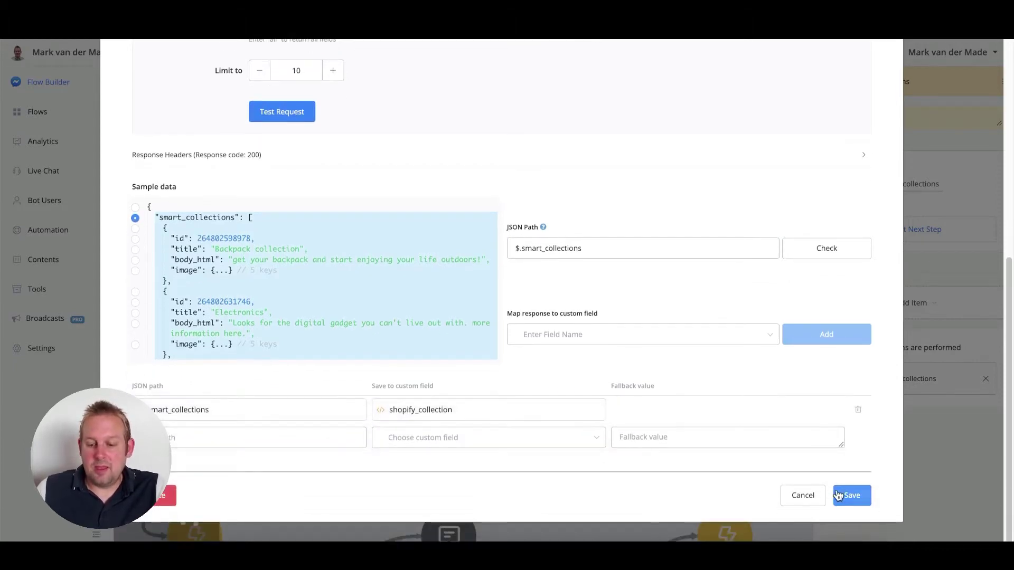
{"action": "left_click", "coordinate": [840, 496]}
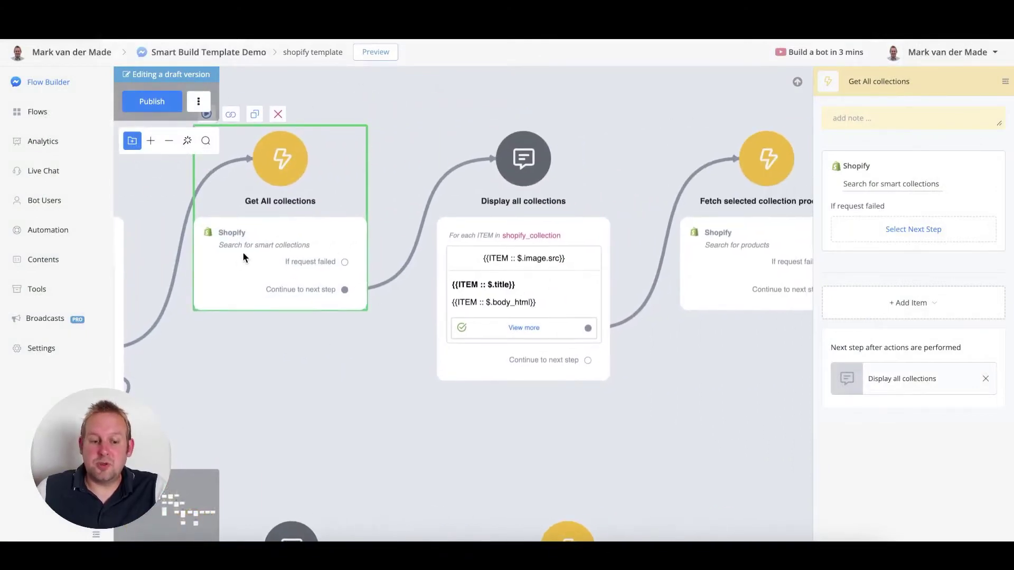
Select shopify_collection as the For Each source field of the Display all collections message
{"action": "left_click", "coordinate": [531, 228]}
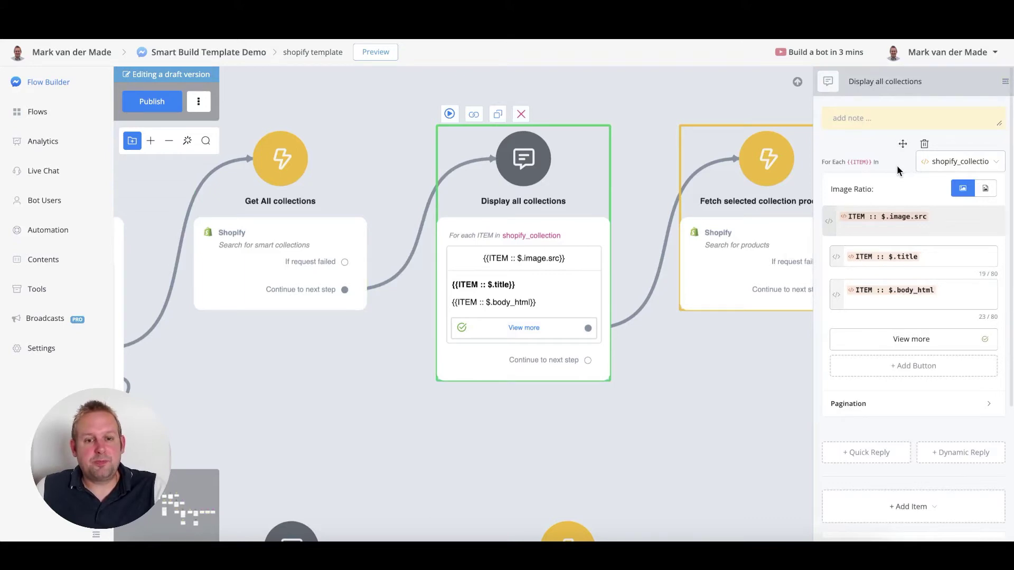
{"action": "left_click", "coordinate": [954, 165]}
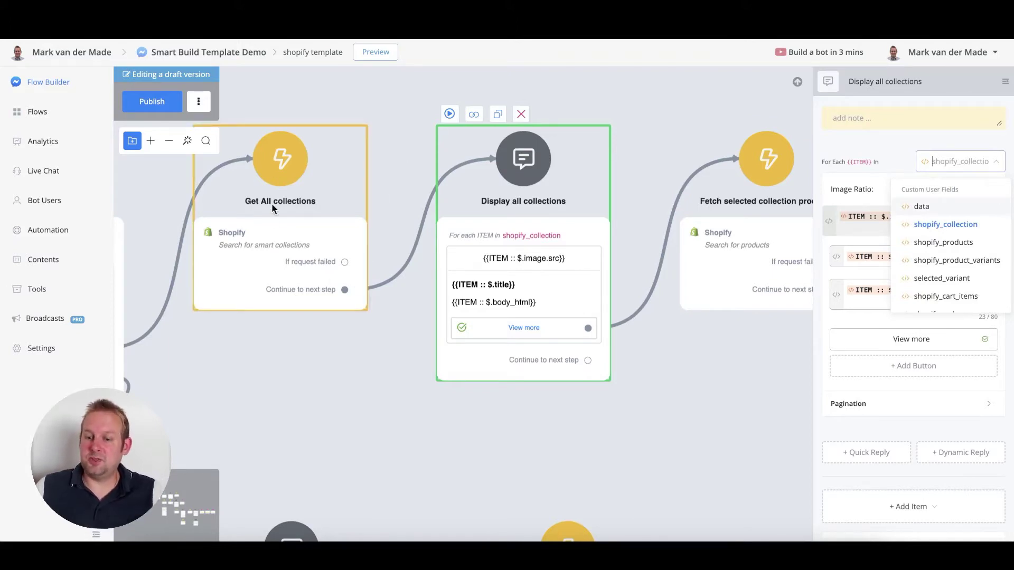
{"action": "left_click", "coordinate": [978, 233]}
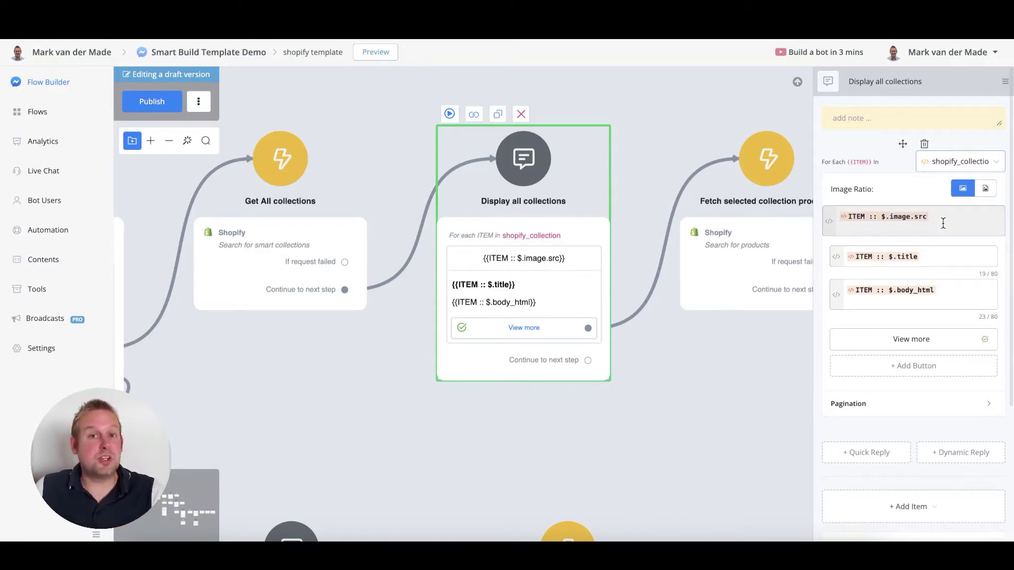
Replace the card's image URL with the ITEM variable, using $.image.src from the Get All collections sample data as its JSON path
{"action": "key", "text": "BackSpace"}
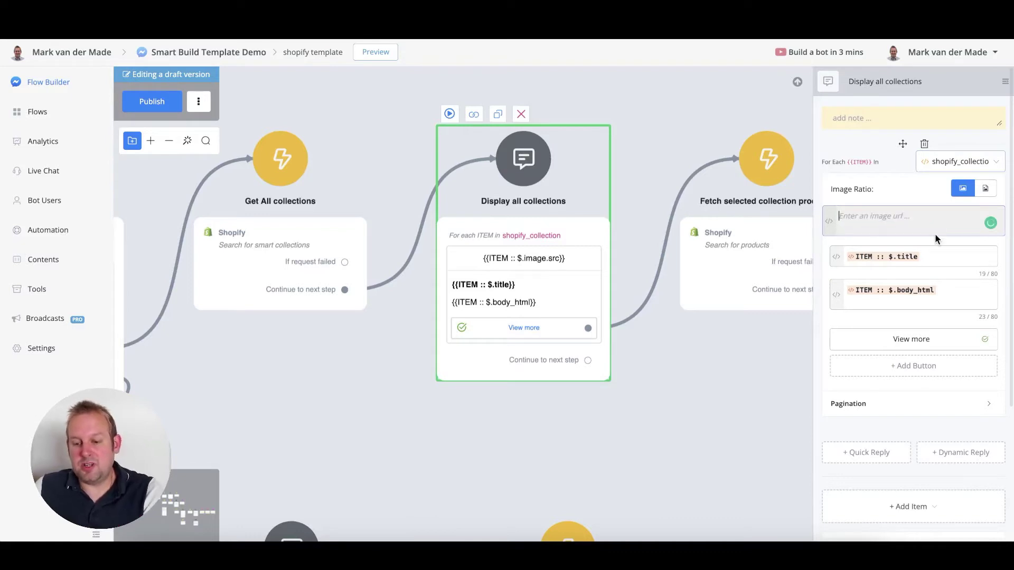
{"action": "left_click", "coordinate": [831, 224]}
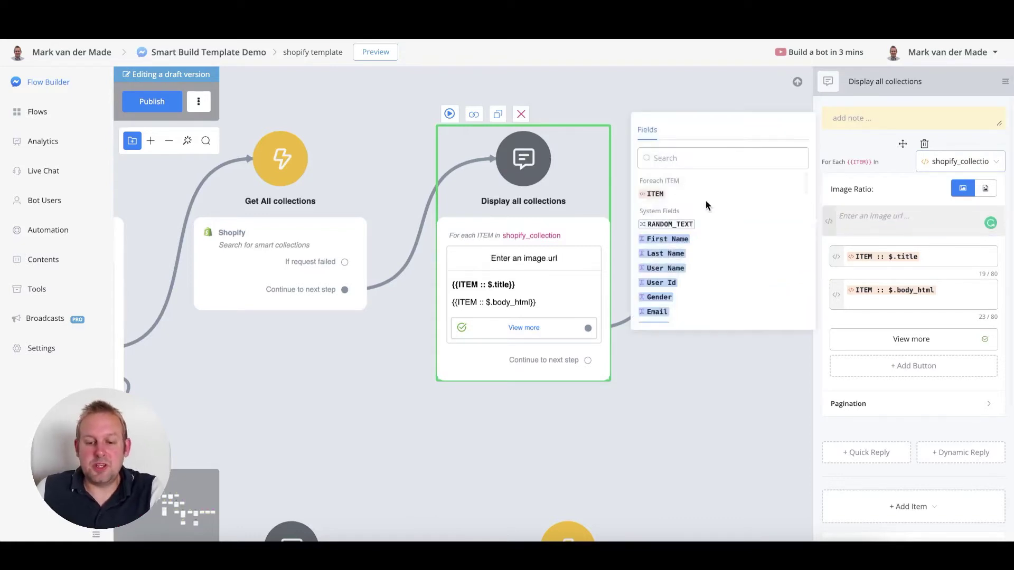
{"action": "left_click", "coordinate": [652, 195]}
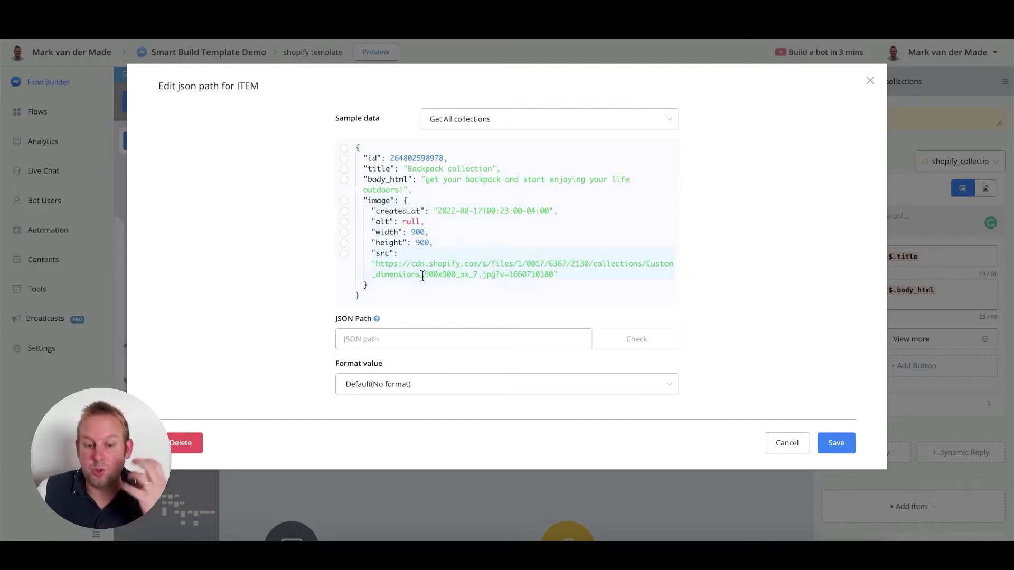
{"action": "left_click", "coordinate": [343, 258]}
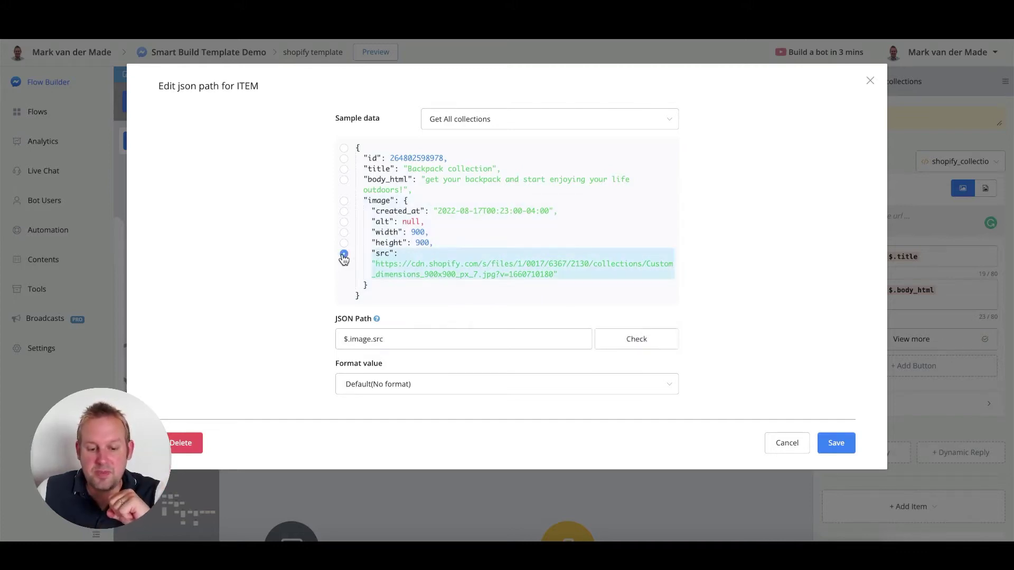
{"action": "left_click", "coordinate": [826, 444]}
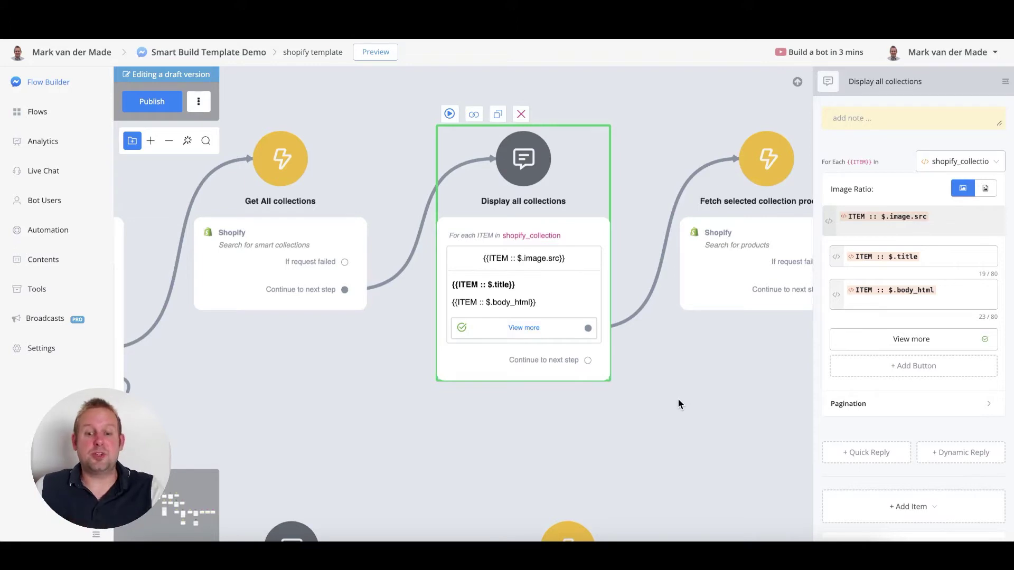
{"action": "left_click_drag", "start_coordinate": [685, 389], "coordinate": [557, 376]}
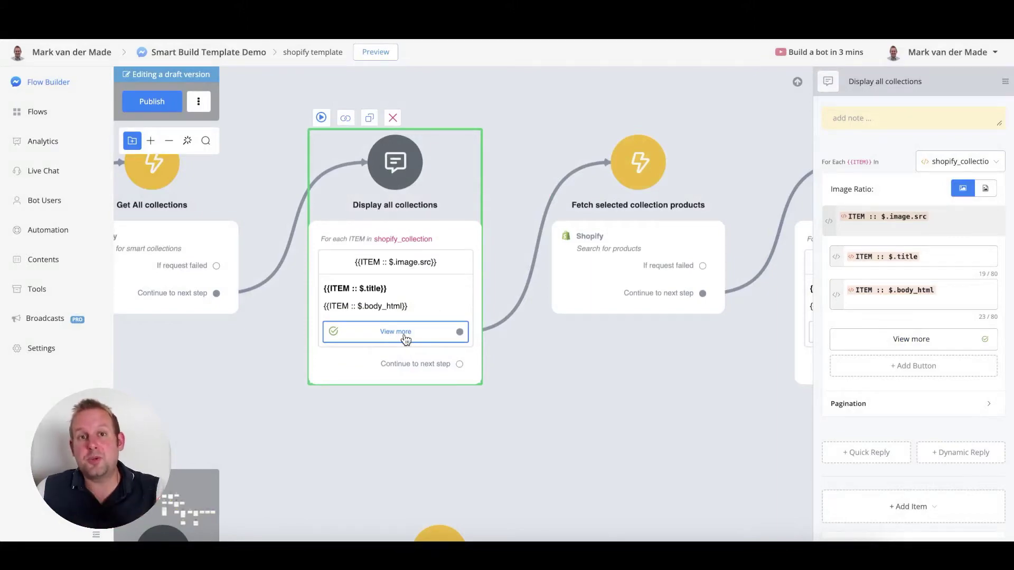
Reassign the View more button of Display all collections to the Select action and connect it to Fetch selected collection products
{"action": "left_click", "coordinate": [940, 342]}
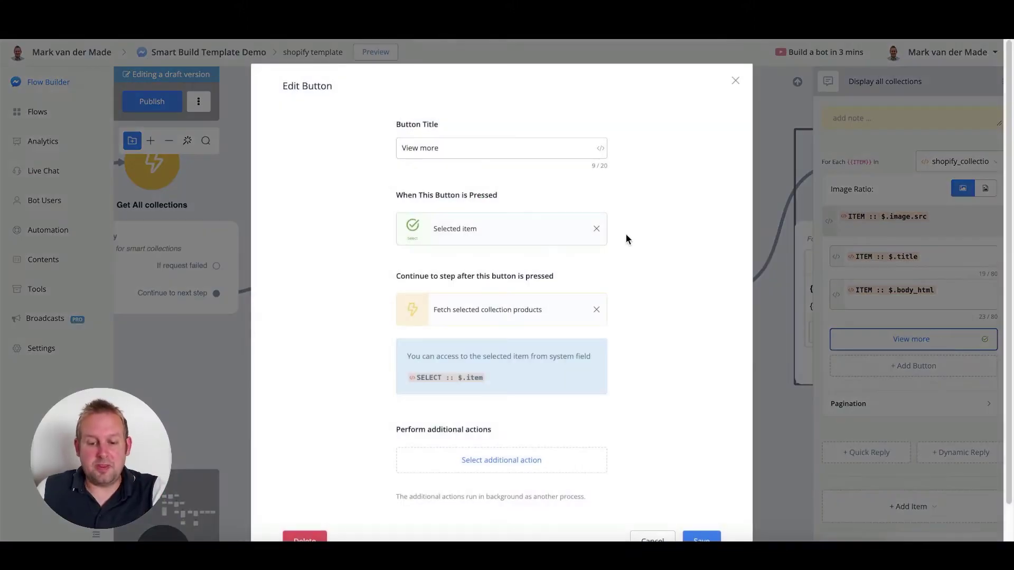
{"action": "left_click", "coordinate": [598, 230]}
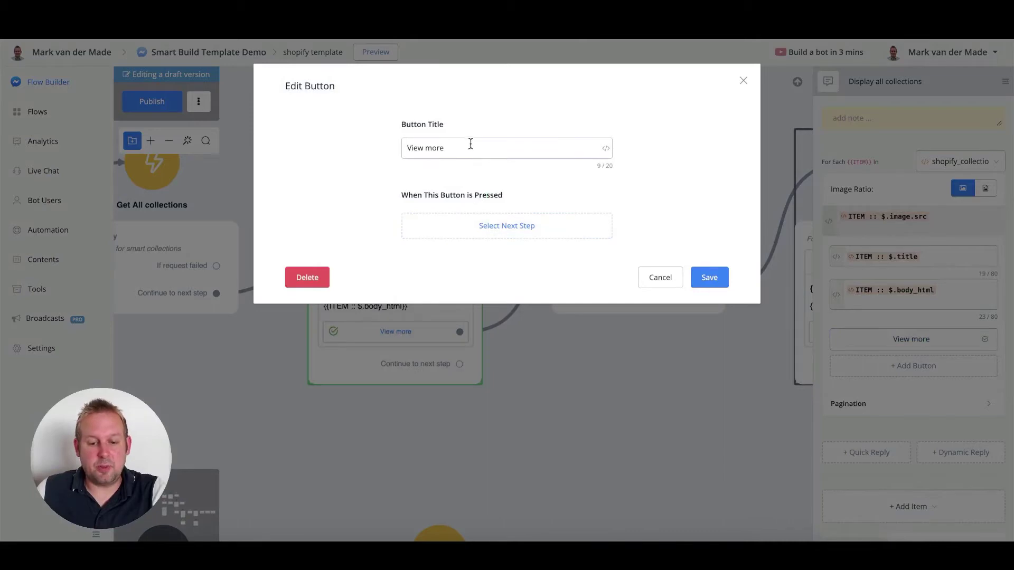
{"action": "left_click", "coordinate": [532, 227]}
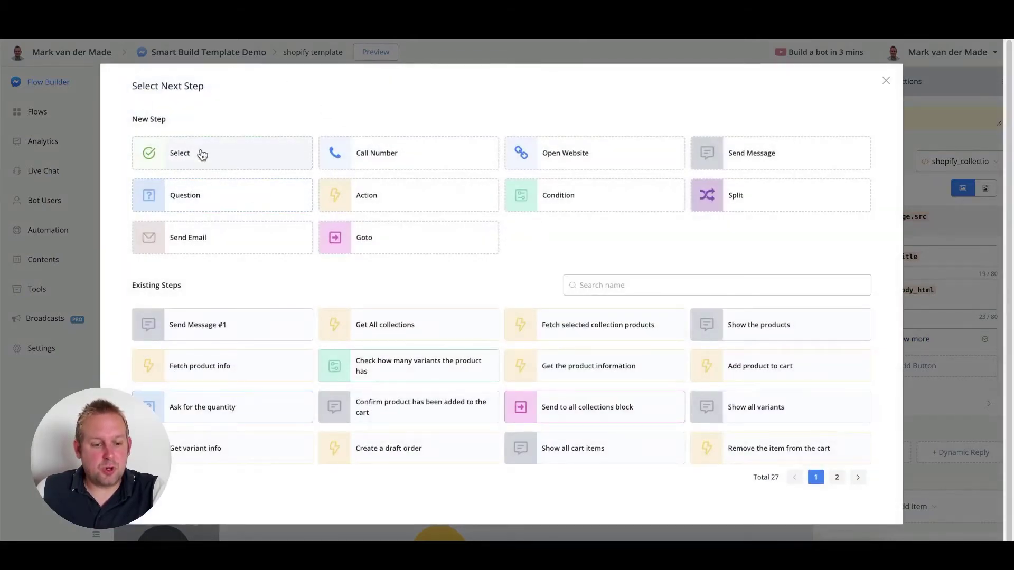
{"action": "left_click", "coordinate": [263, 161]}
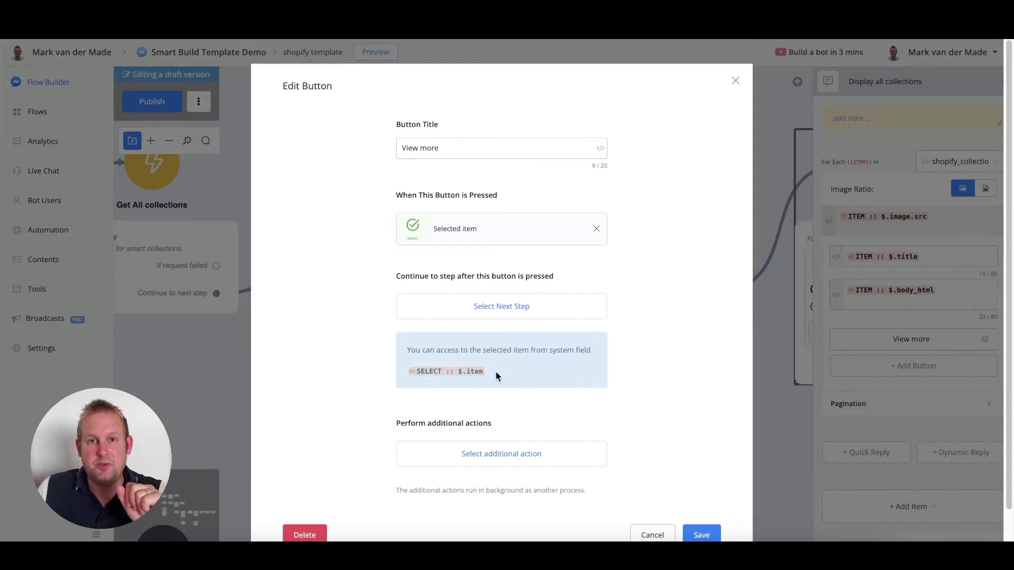
{"action": "key", "text": "Escape"}
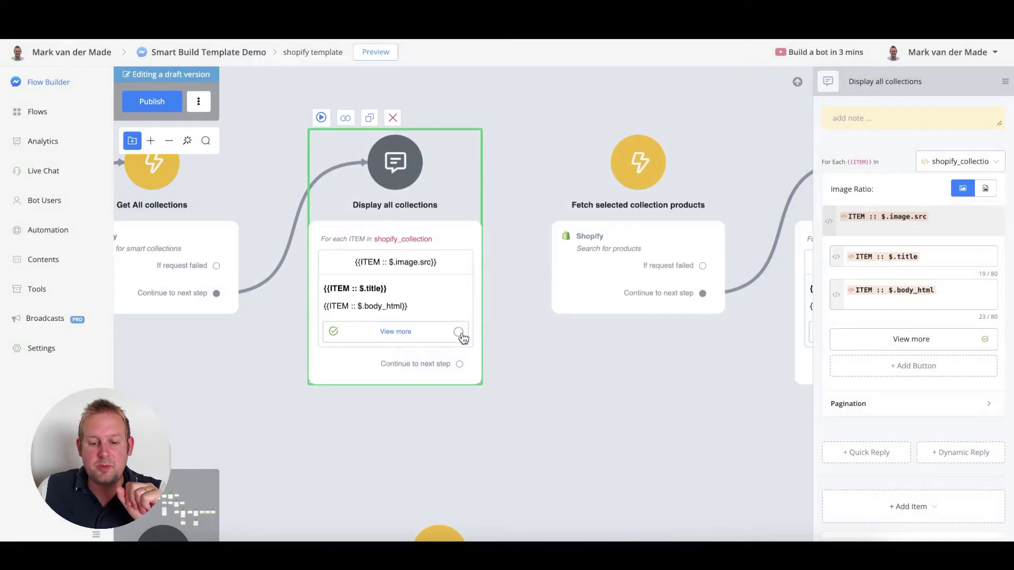
{"action": "left_click_drag", "start_coordinate": [460, 333], "coordinate": [638, 205]}
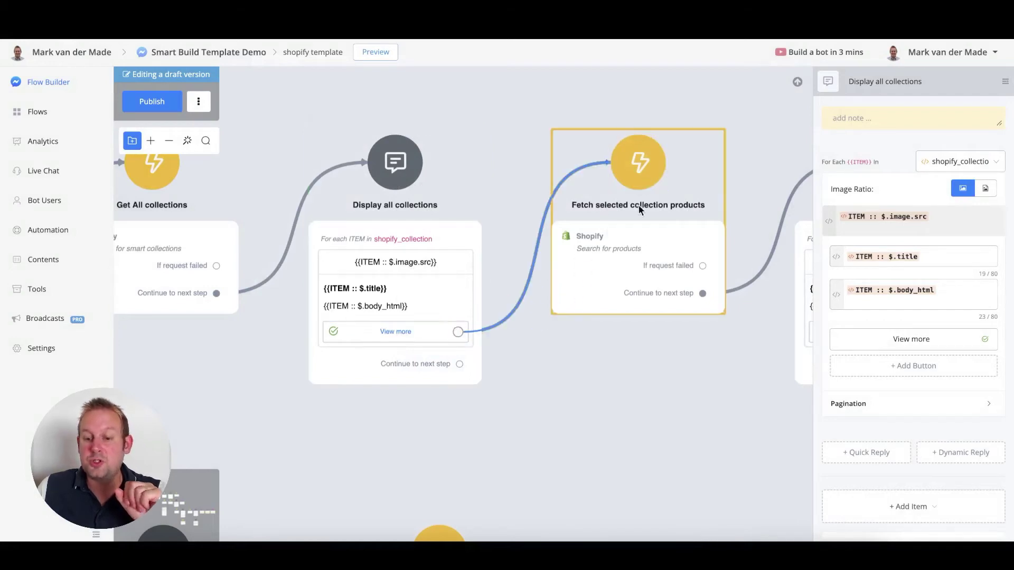
In the Search for products action of Fetch selected collection products, set the Collection ID's SELECT JSON path to $.item.id
{"action": "left_click", "coordinate": [643, 238]}
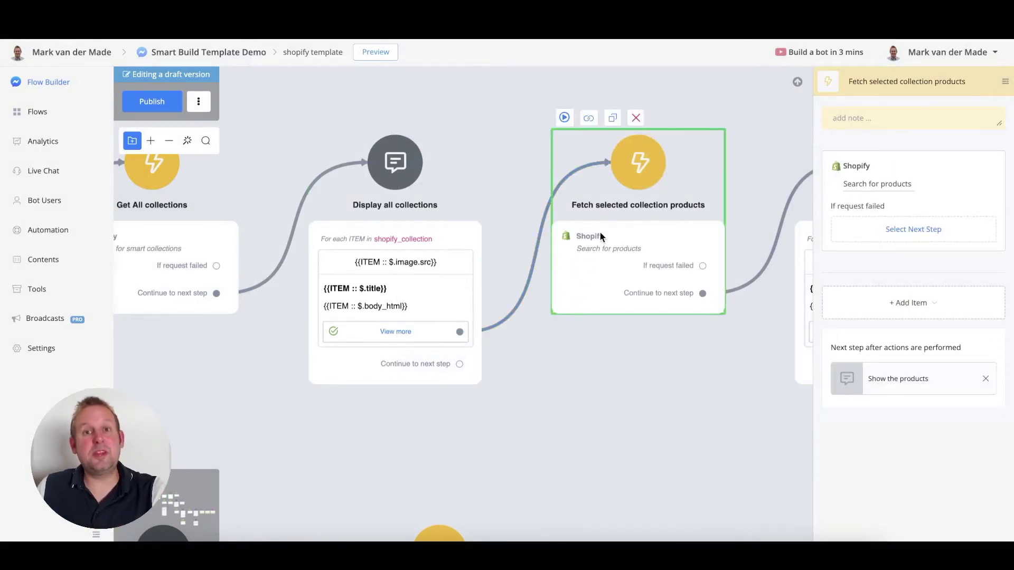
{"action": "left_click", "coordinate": [878, 183]}
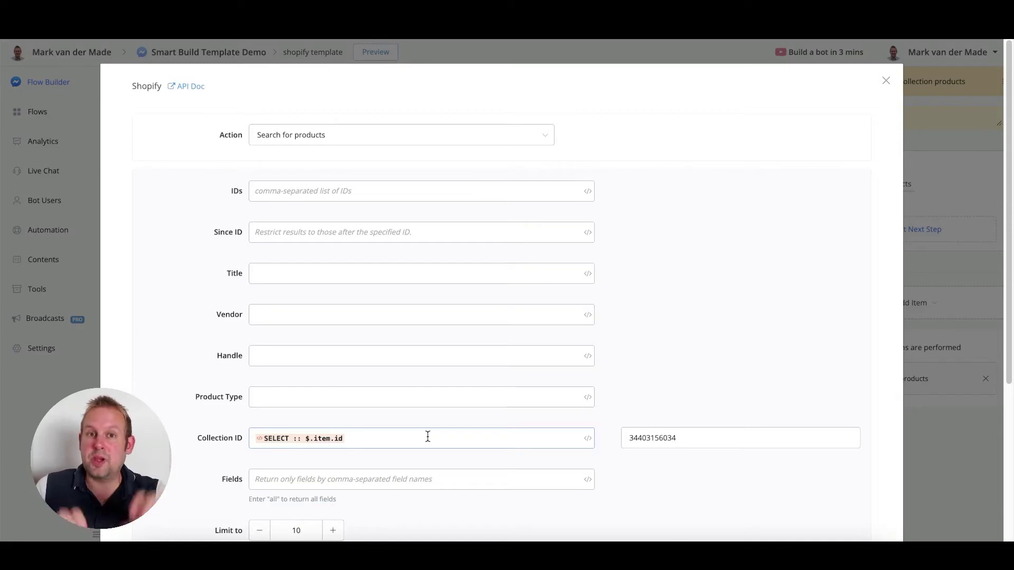
{"action": "scroll", "coordinate": [350, 412], "scroll_direction": "down", "scroll_amount": 1}
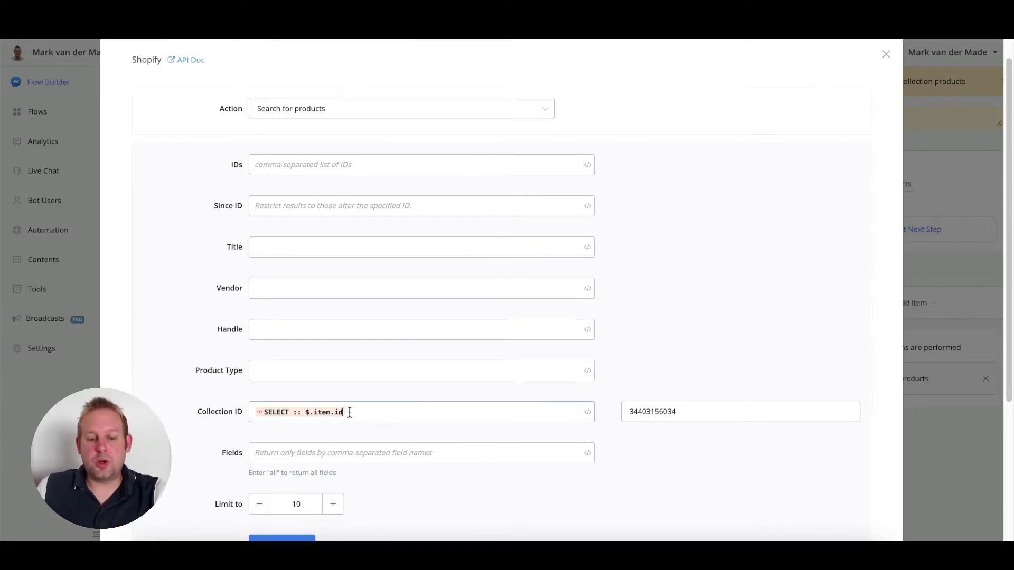
{"action": "left_click", "coordinate": [329, 413]}
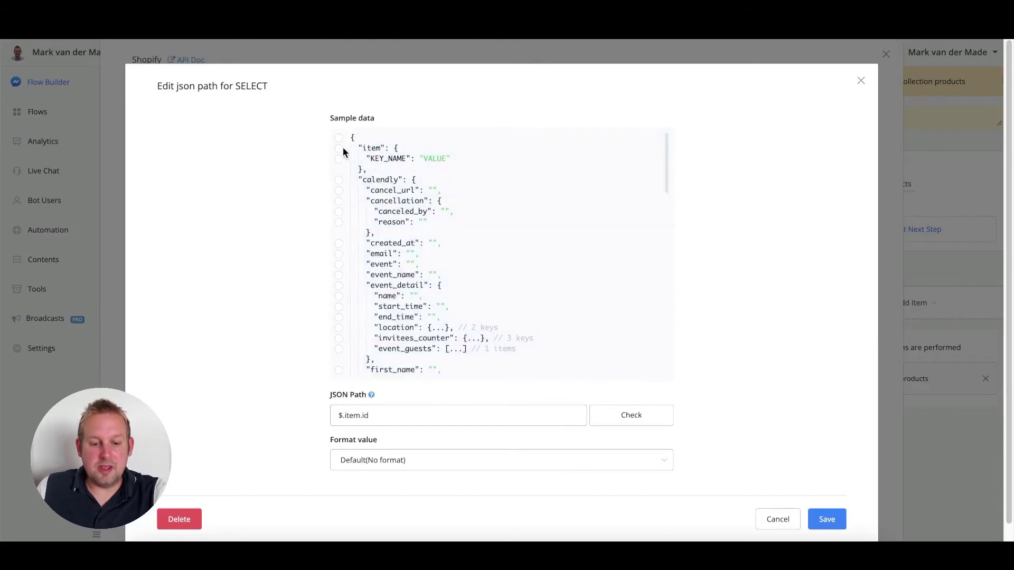
{"action": "left_click", "coordinate": [340, 148]}
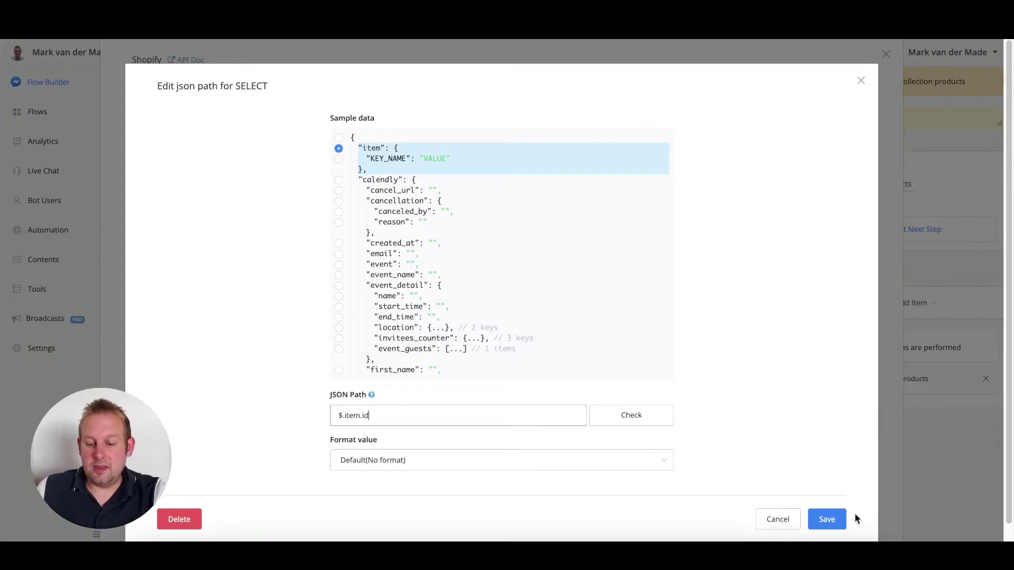
{"action": "left_click", "coordinate": [830, 519]}
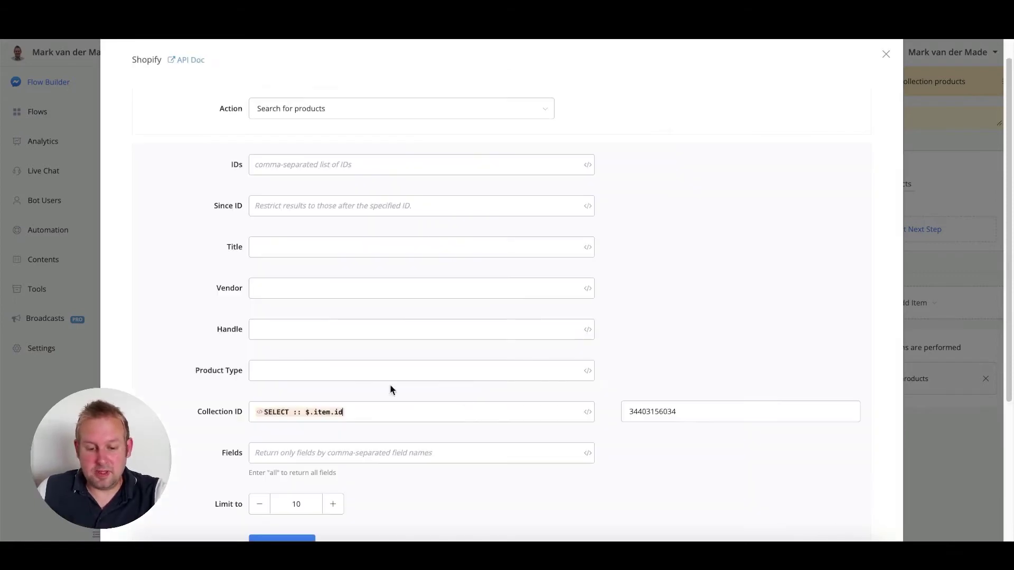
Run a test request for the product search by collection ID and examine the returned sample data
{"action": "scroll", "coordinate": [388, 432], "scroll_direction": "down", "scroll_amount": 4}
{"action": "left_click", "coordinate": [270, 340]}
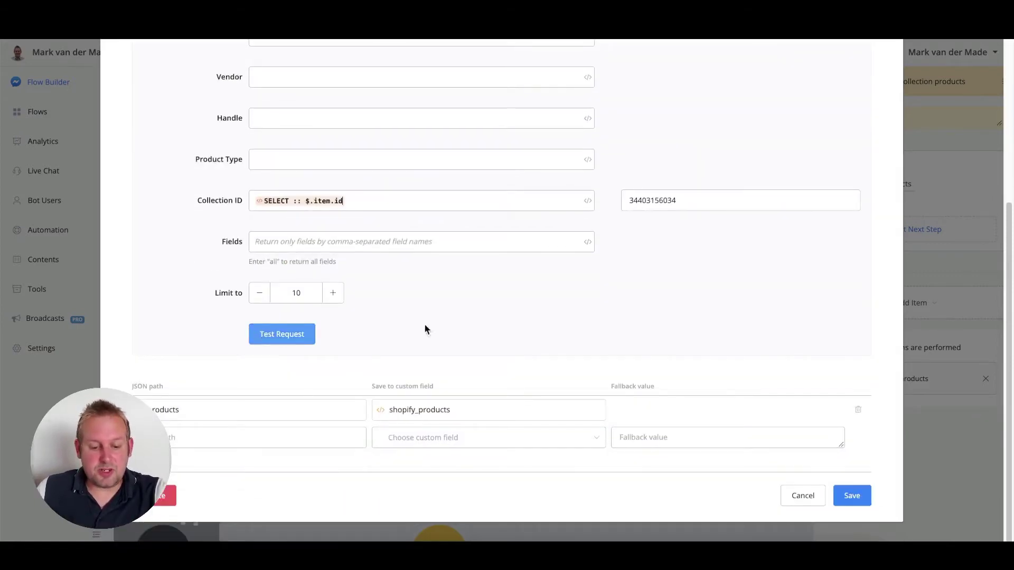
{"action": "scroll", "coordinate": [722, 280], "scroll_direction": "up", "scroll_amount": 2}
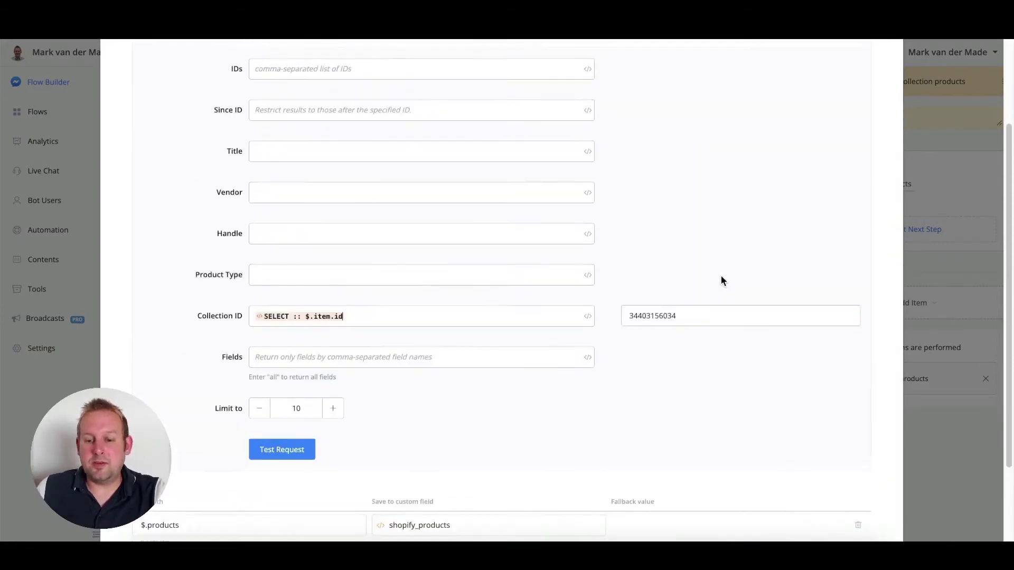
{"action": "scroll", "coordinate": [722, 279], "scroll_direction": "up", "scroll_amount": 2}
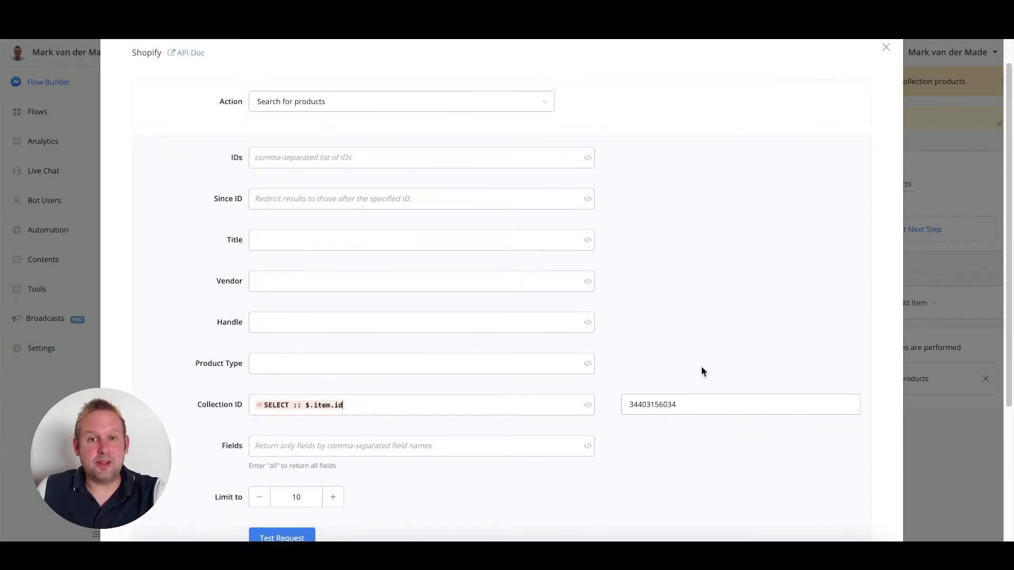
{"action": "scroll", "coordinate": [675, 439], "scroll_direction": "down", "scroll_amount": 2}
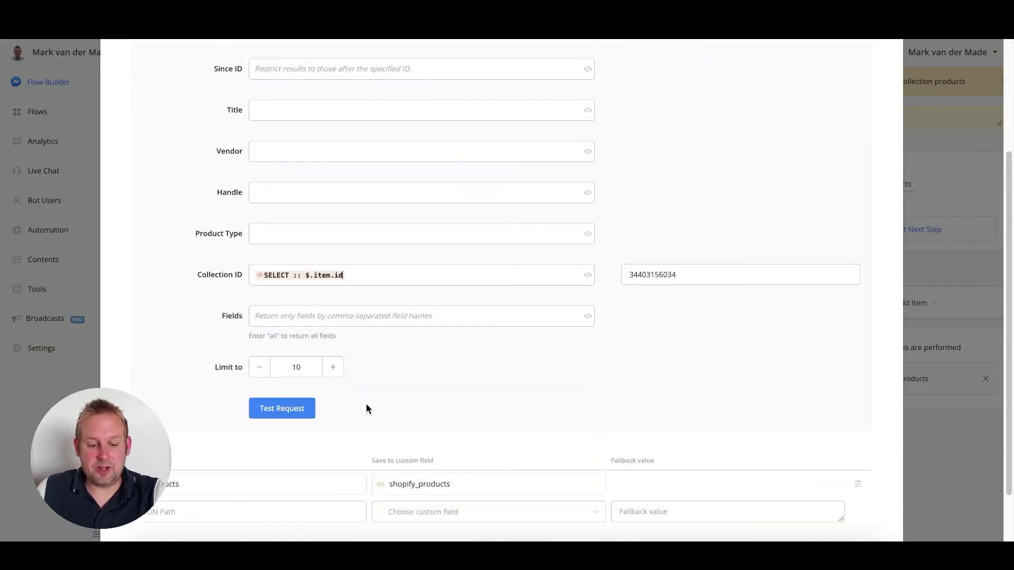
{"action": "left_click", "coordinate": [269, 413]}
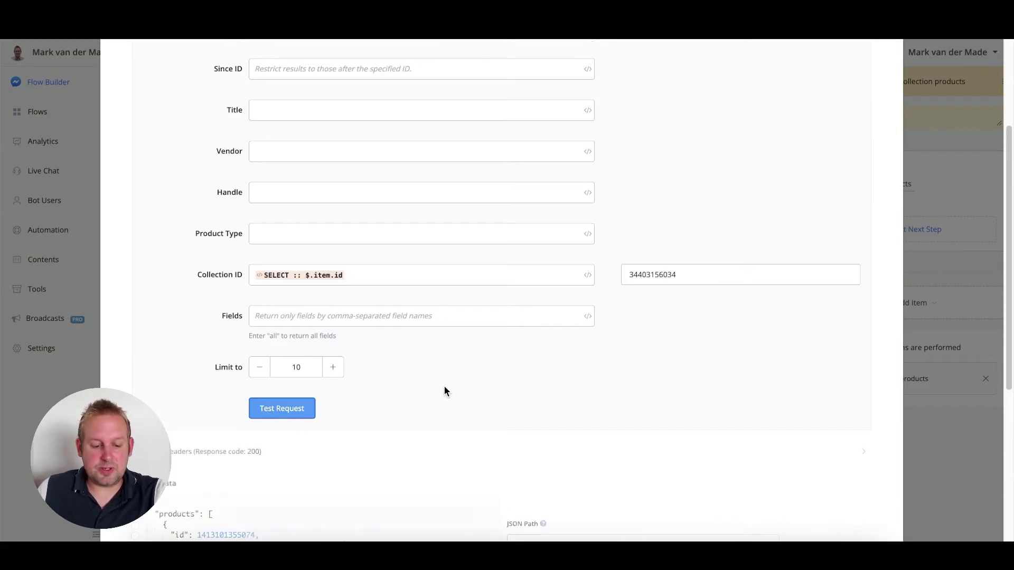
{"action": "scroll", "coordinate": [444, 389], "scroll_direction": "down", "scroll_amount": 5}
{"action": "scroll", "coordinate": [249, 289], "scroll_direction": "down", "scroll_amount": 3}
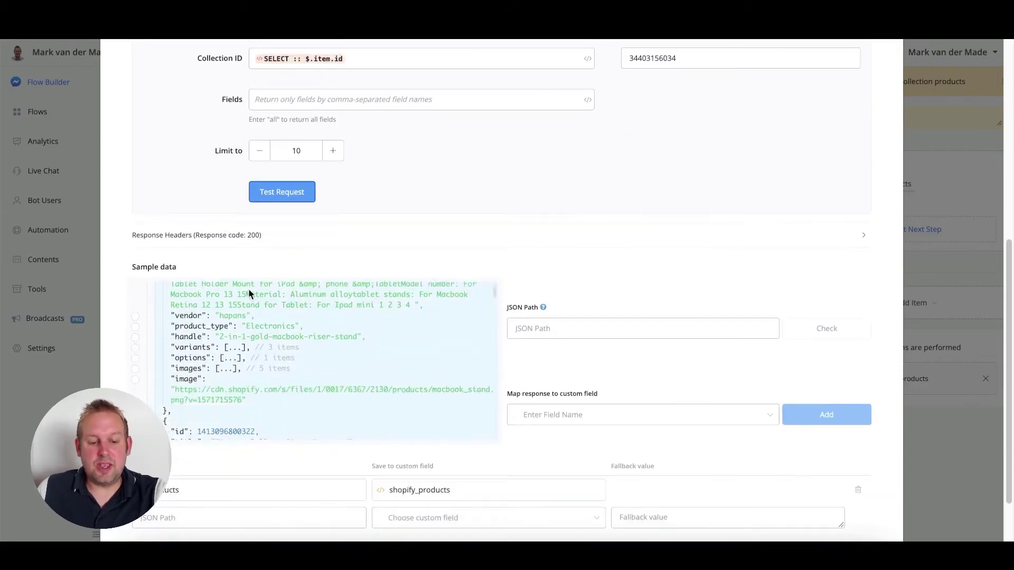
{"action": "scroll", "coordinate": [326, 384], "scroll_direction": "down", "scroll_amount": 5}
{"action": "scroll", "coordinate": [326, 384], "scroll_direction": "up", "scroll_amount": 10}
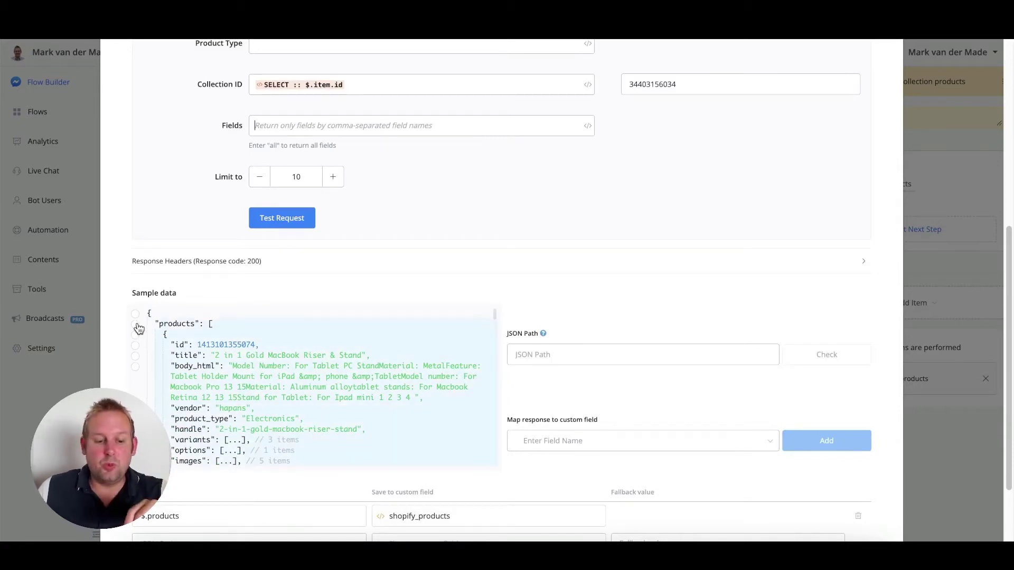
Pick the products array in the sample data as the JSON path, review the shopify_products mapping, and close the action without saving
{"action": "left_click", "coordinate": [136, 325]}
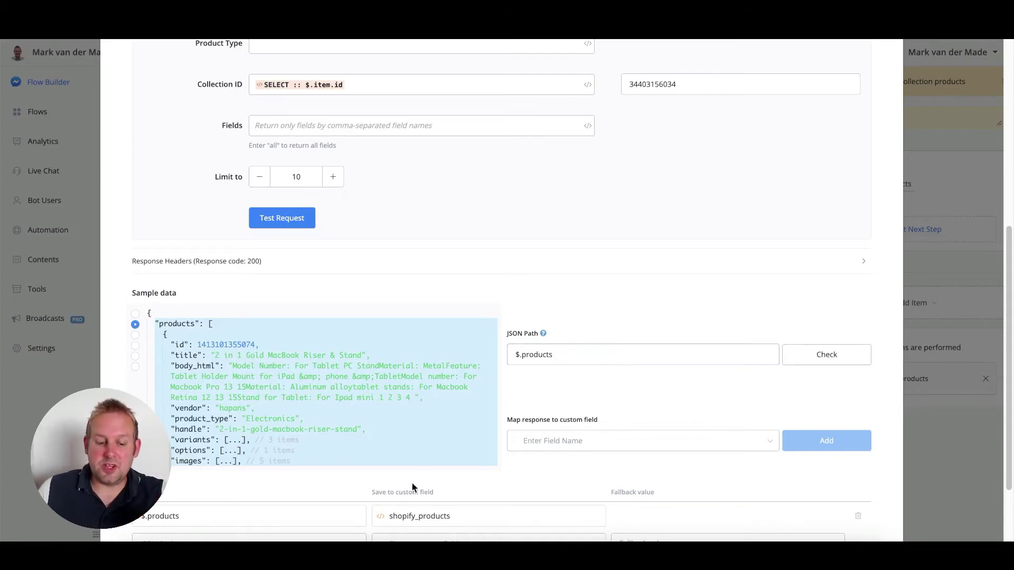
{"action": "scroll", "coordinate": [413, 455], "scroll_direction": "down", "scroll_amount": 3}
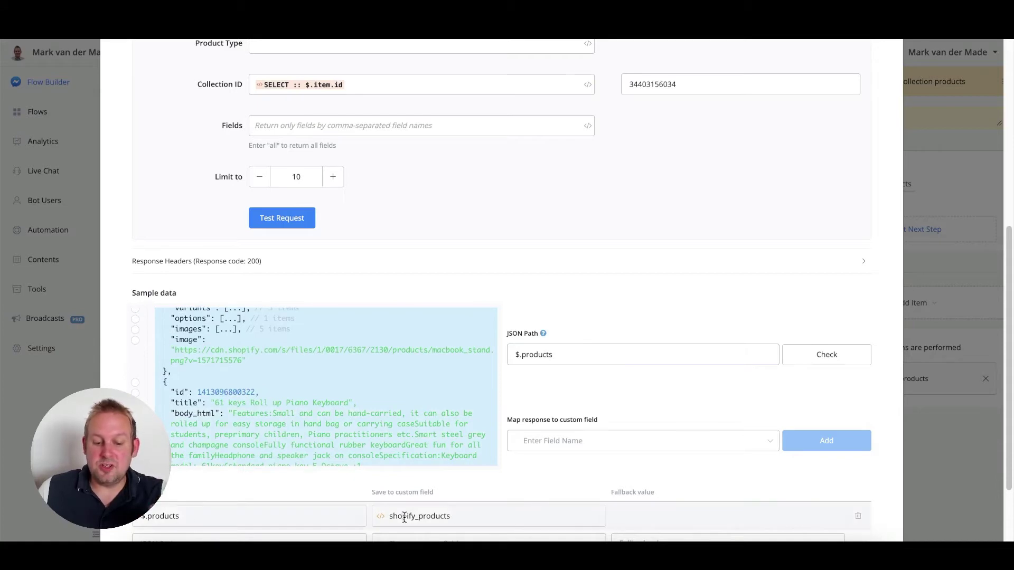
{"action": "scroll", "coordinate": [547, 538], "scroll_direction": "down", "scroll_amount": 1}
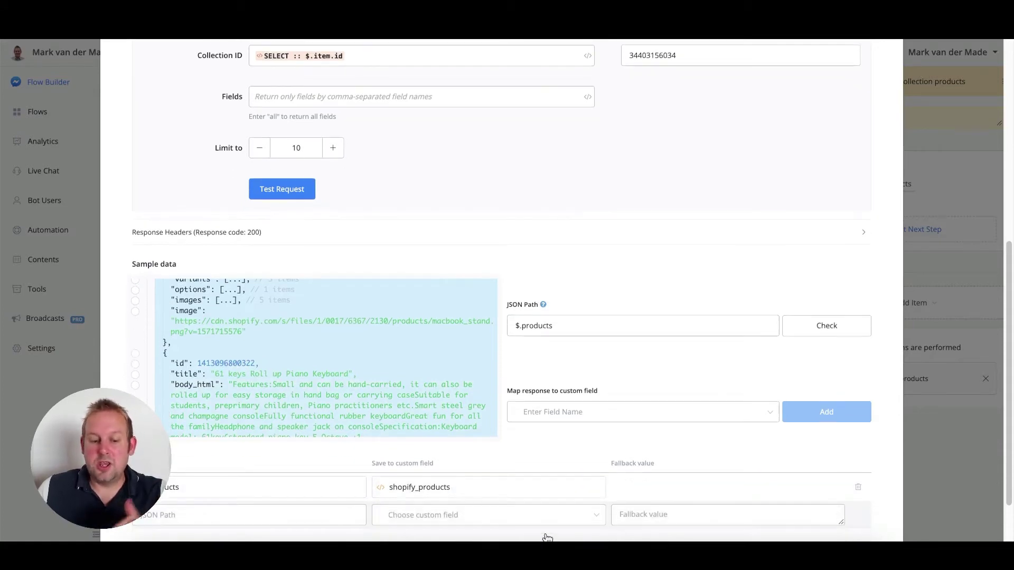
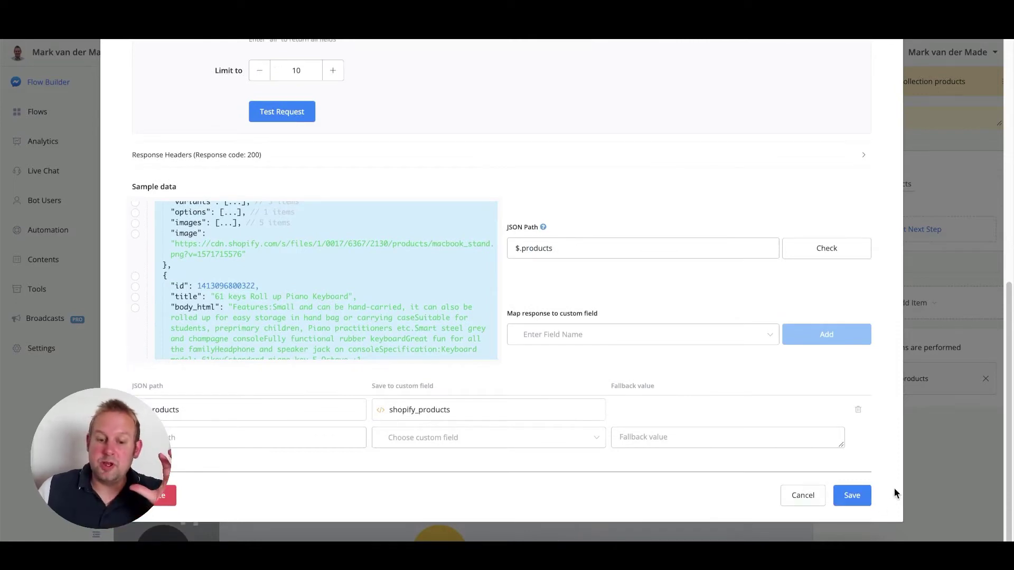
{"action": "left_click", "coordinate": [803, 497]}
Select shopify_products as the For Each source field of the Show the products message
{"action": "left_click_drag", "start_coordinate": [711, 403], "coordinate": [340, 409]}
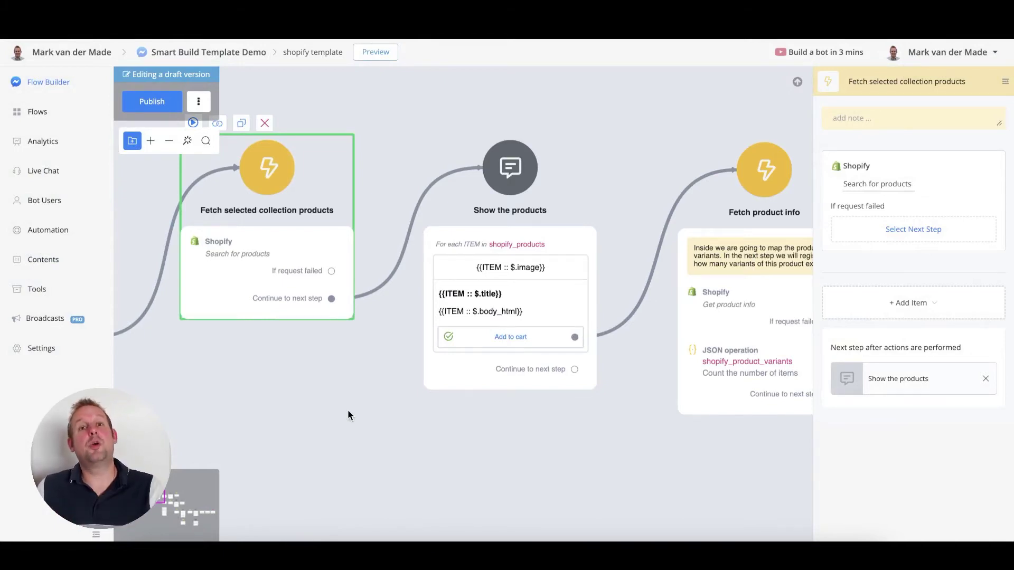
{"action": "left_click", "coordinate": [576, 237]}
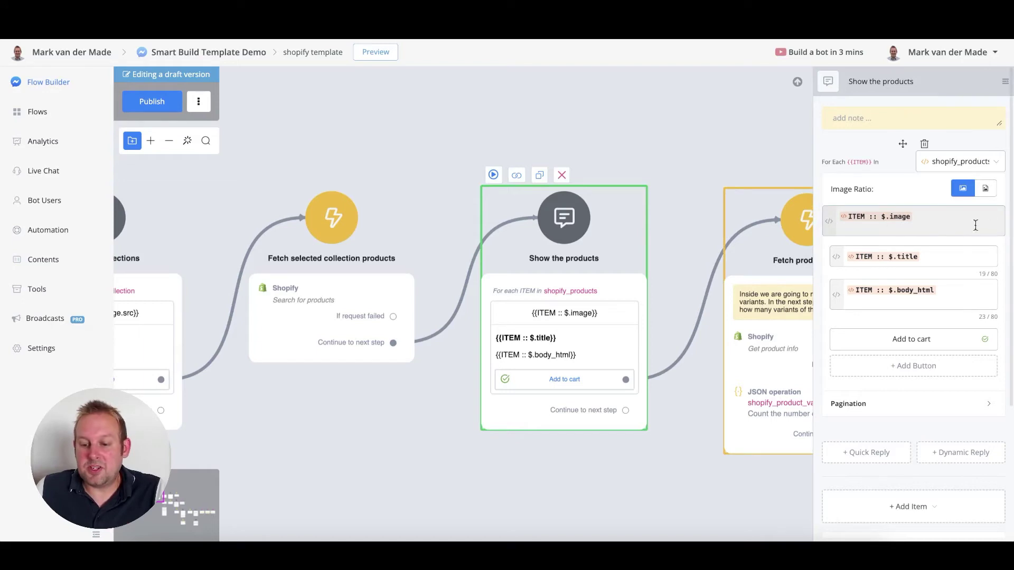
{"action": "left_click", "coordinate": [929, 161]}
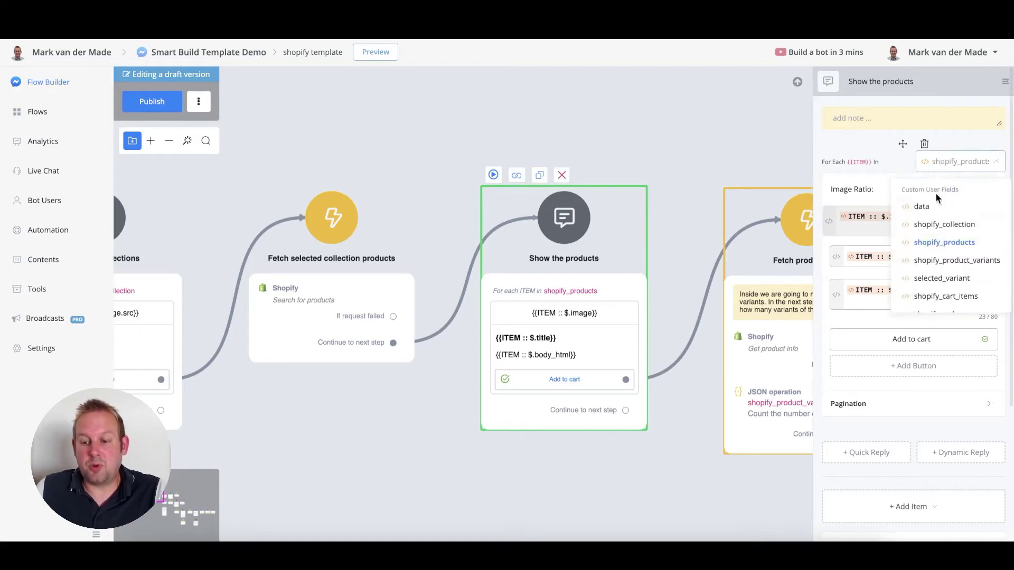
{"action": "left_click", "coordinate": [943, 246]}
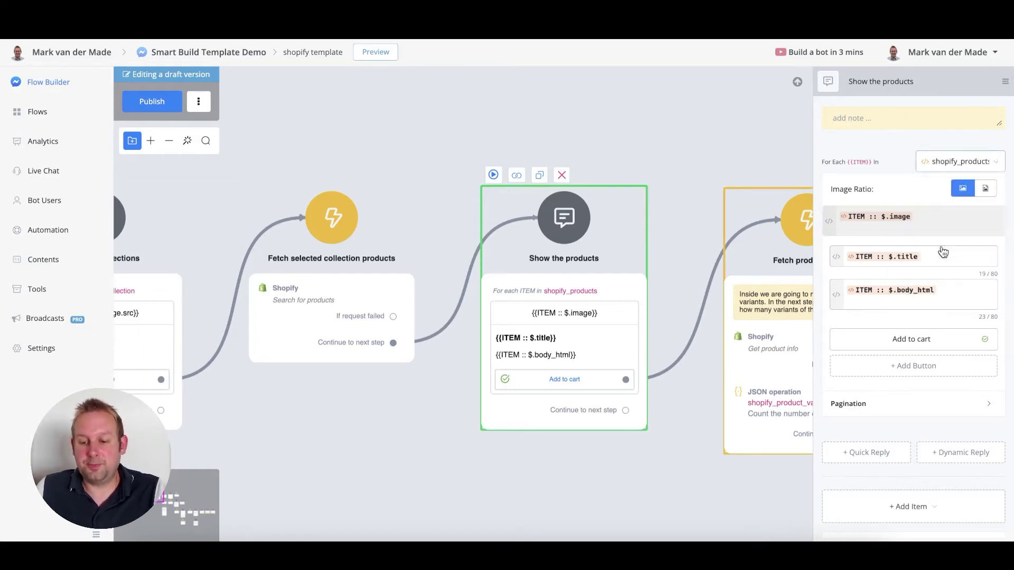
Replace the product card's image URL with the ITEM variable, using $.image from the Fetch selected collection products sample data
{"action": "key", "text": "BackSpace"}
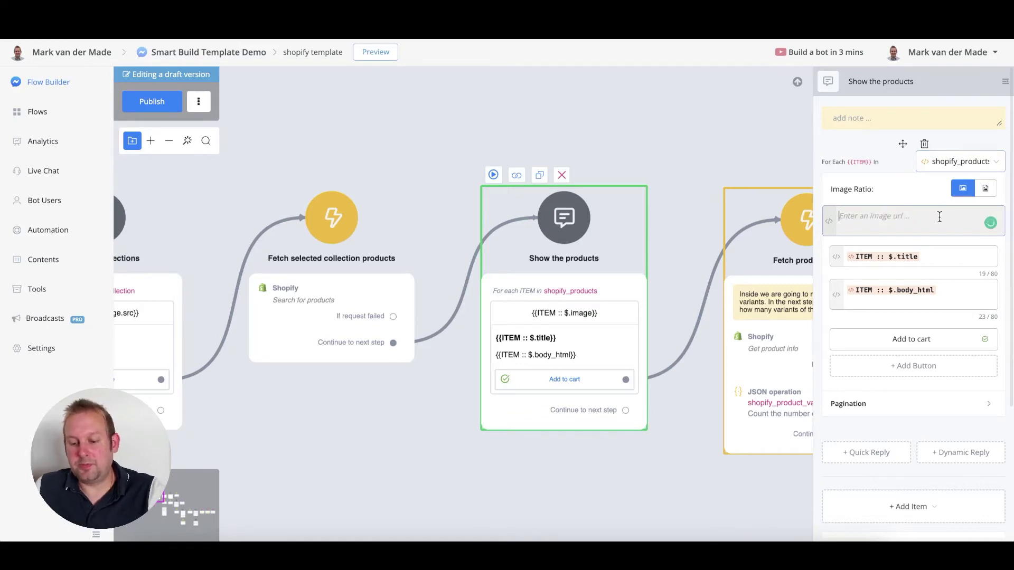
{"action": "left_click", "coordinate": [829, 221]}
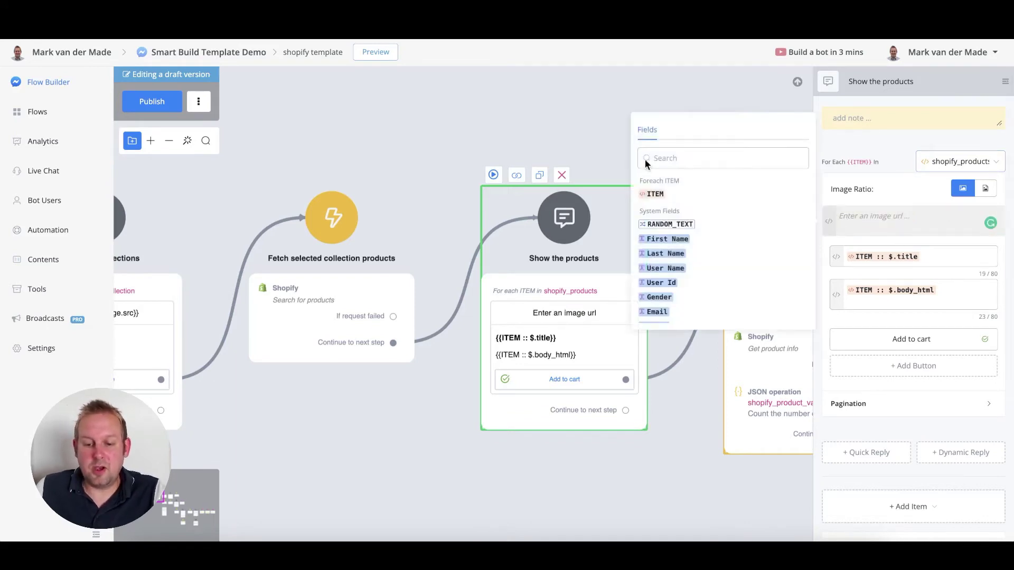
{"action": "left_click", "coordinate": [655, 194]}
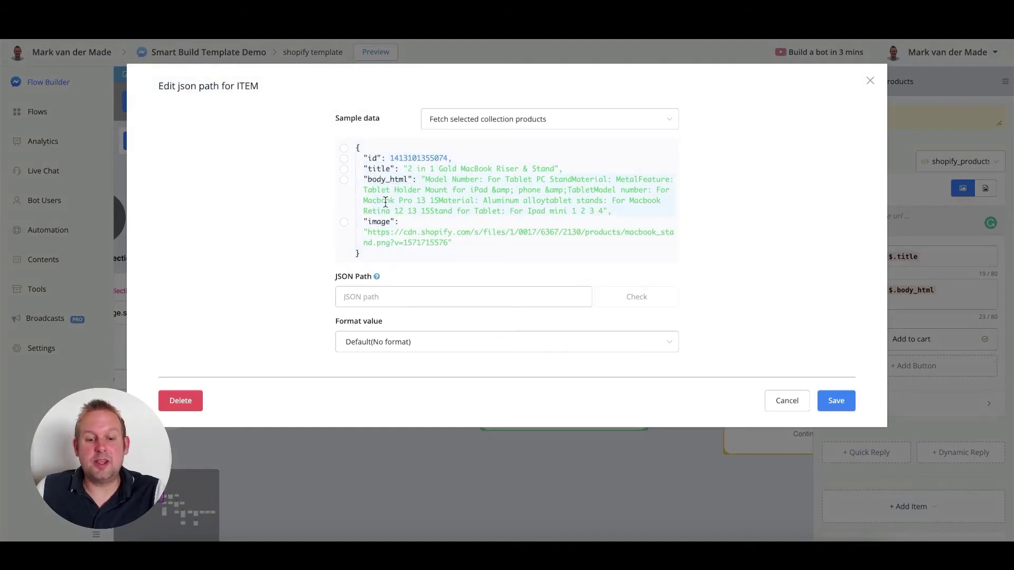
{"action": "left_click", "coordinate": [343, 158]}
{"action": "left_click", "coordinate": [344, 179]}
{"action": "left_click", "coordinate": [344, 225]}
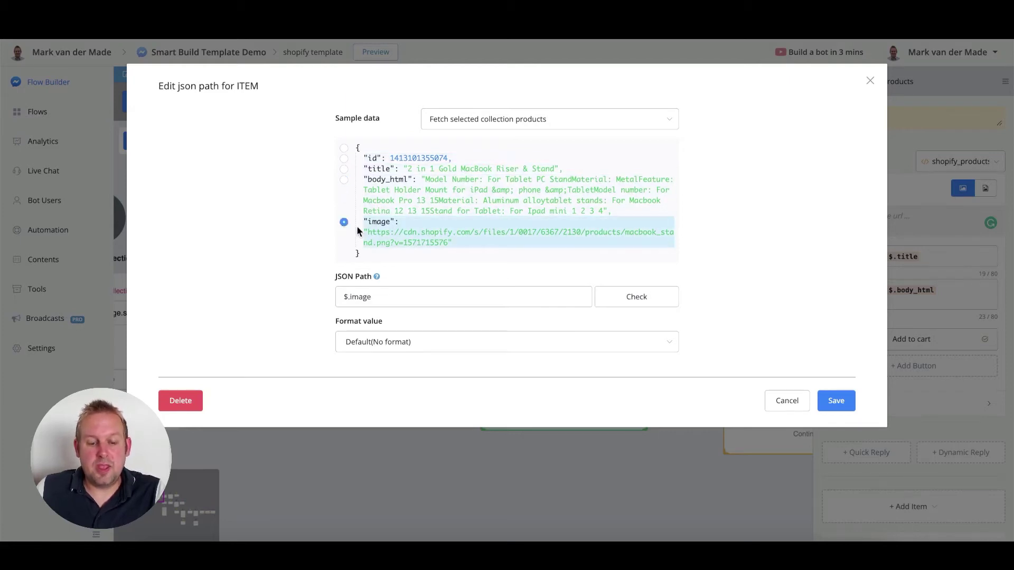
{"action": "left_click", "coordinate": [845, 403]}
{"action": "left_click", "coordinate": [958, 256]}
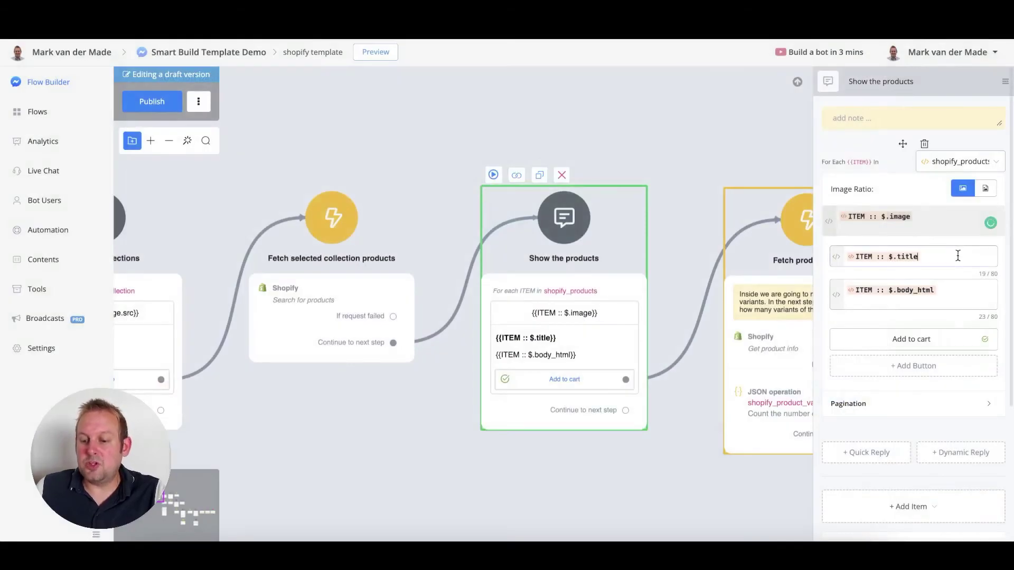
{"action": "left_click", "coordinate": [959, 290]}
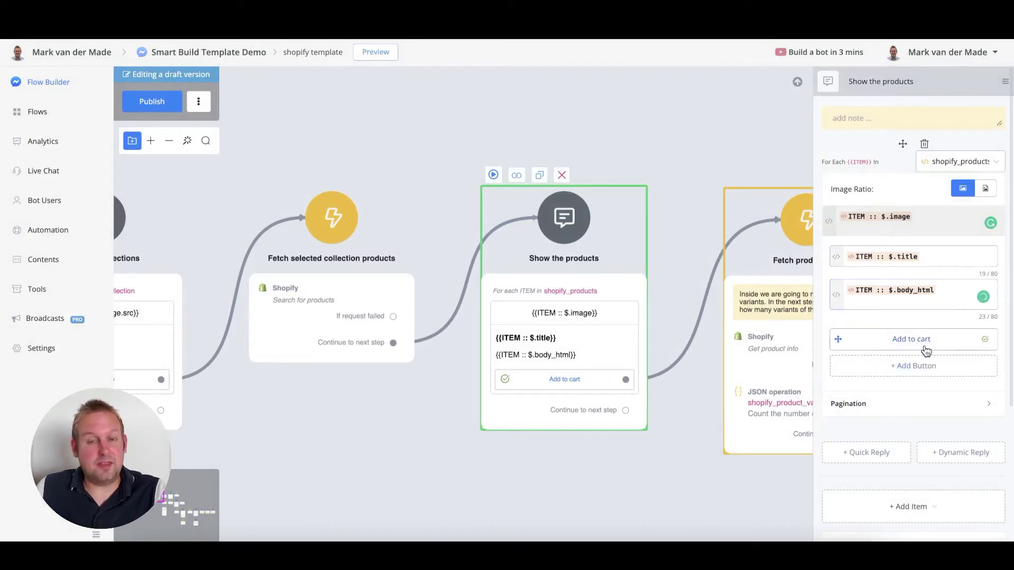
Review the Fetch product info operation that counts shopify_product_variants items into num_of_variants, and save it
{"action": "left_click_drag", "start_coordinate": [693, 483], "coordinate": [351, 410]}
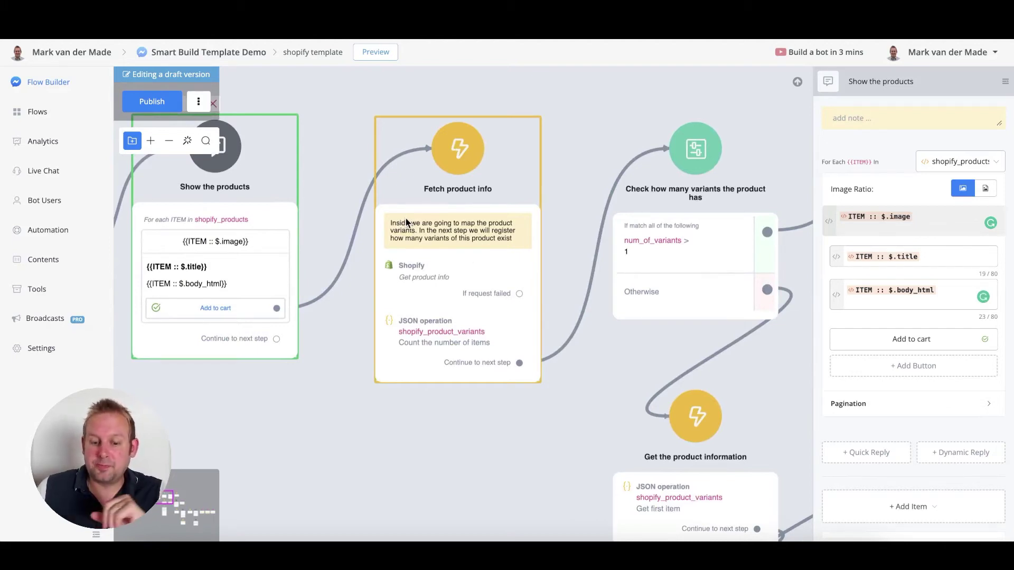
{"action": "left_click", "coordinate": [459, 332]}
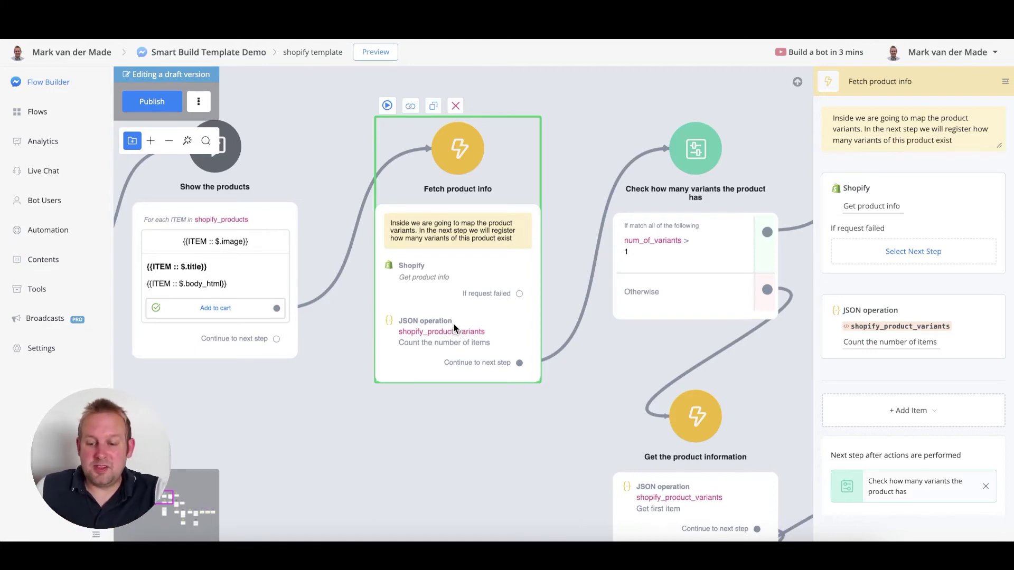
{"action": "left_click", "coordinate": [878, 341]}
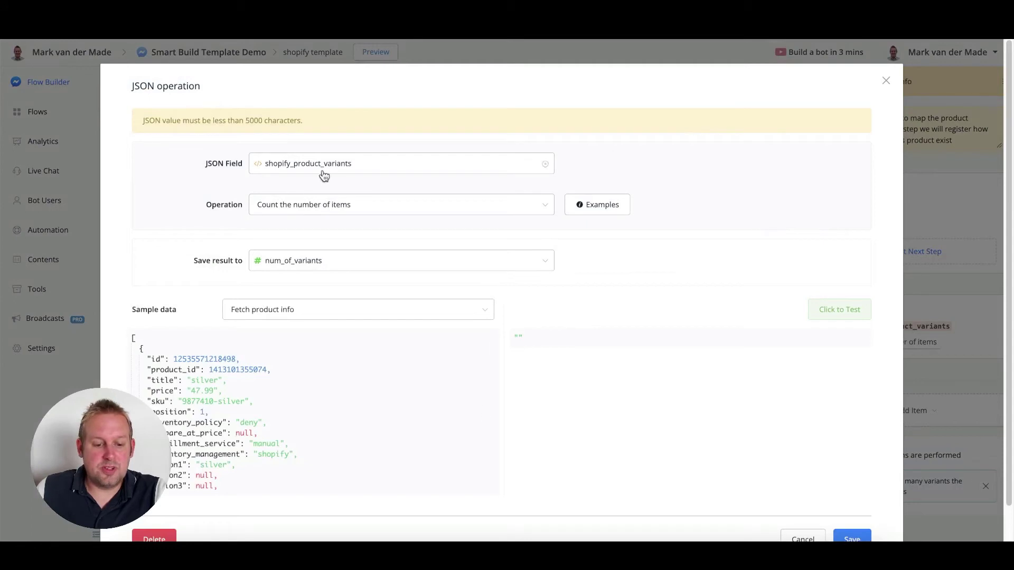
{"action": "scroll", "coordinate": [380, 328], "scroll_direction": "down", "scroll_amount": 1}
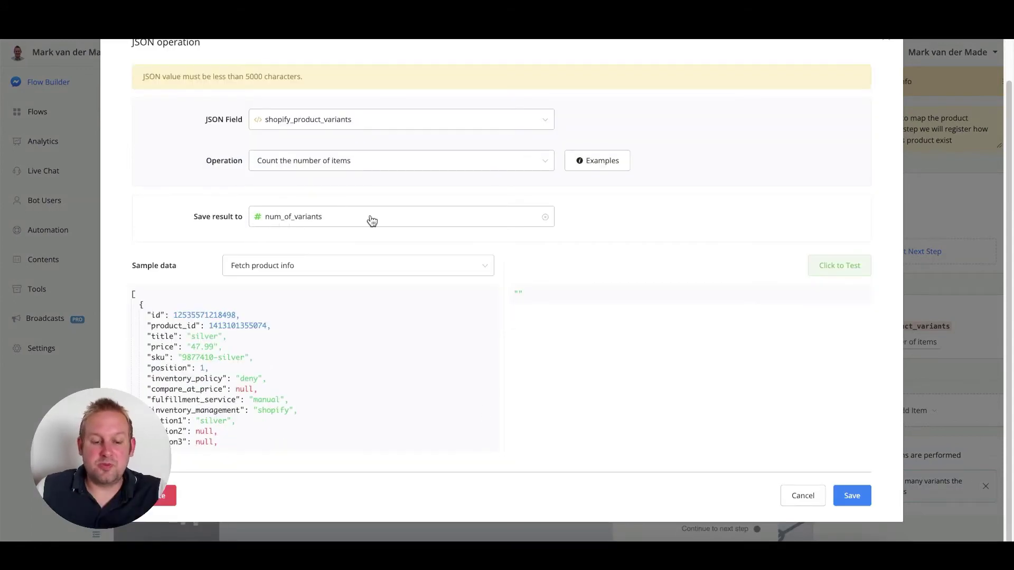
{"action": "left_click", "coordinate": [852, 495]}
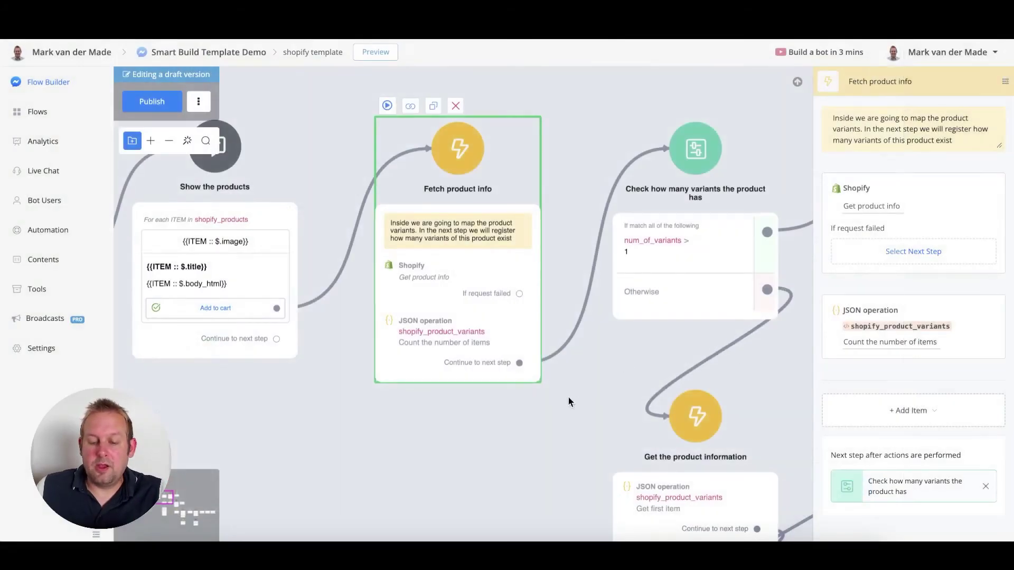
Examine the variant count condition and its Otherwise path through Get the product information to Ask for the quantity
{"action": "left_click_drag", "start_coordinate": [568, 399], "coordinate": [331, 384]}
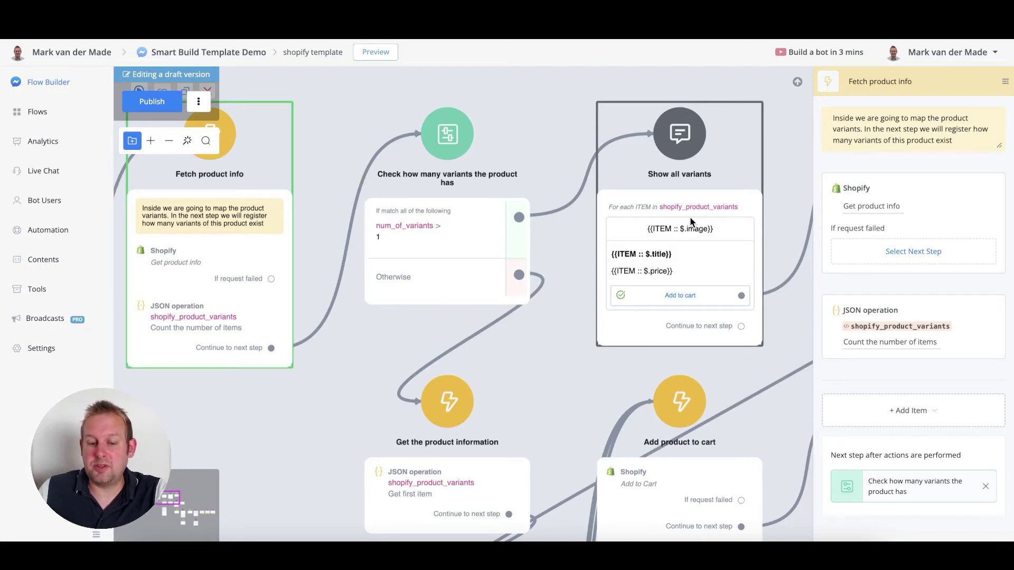
{"action": "scroll", "coordinate": [690, 217], "scroll_direction": "down", "scroll_amount": 3}
{"action": "scroll", "coordinate": [690, 217], "scroll_direction": "left", "scroll_amount": 2}
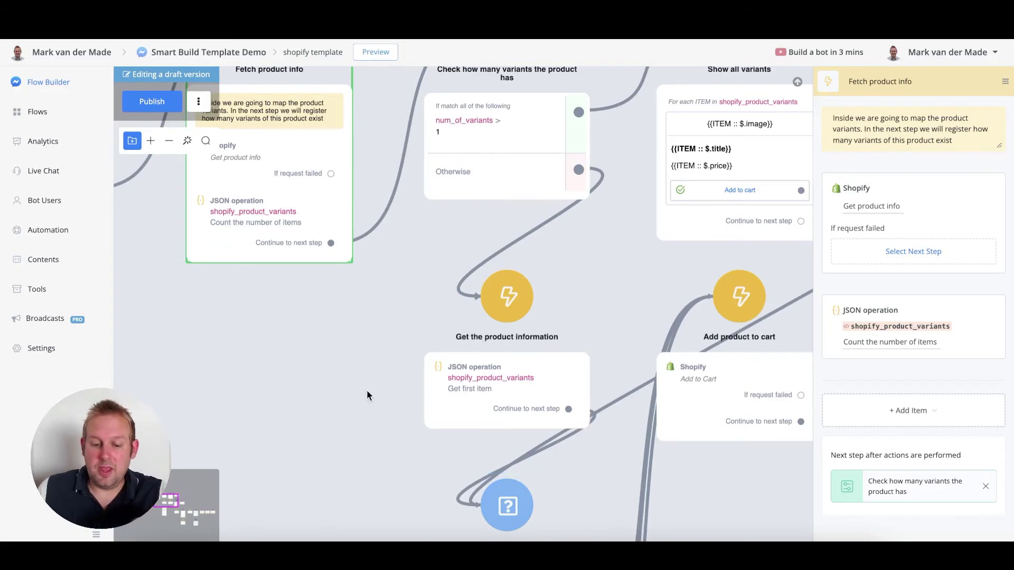
{"action": "left_click_drag", "start_coordinate": [367, 390], "coordinate": [340, 272]}
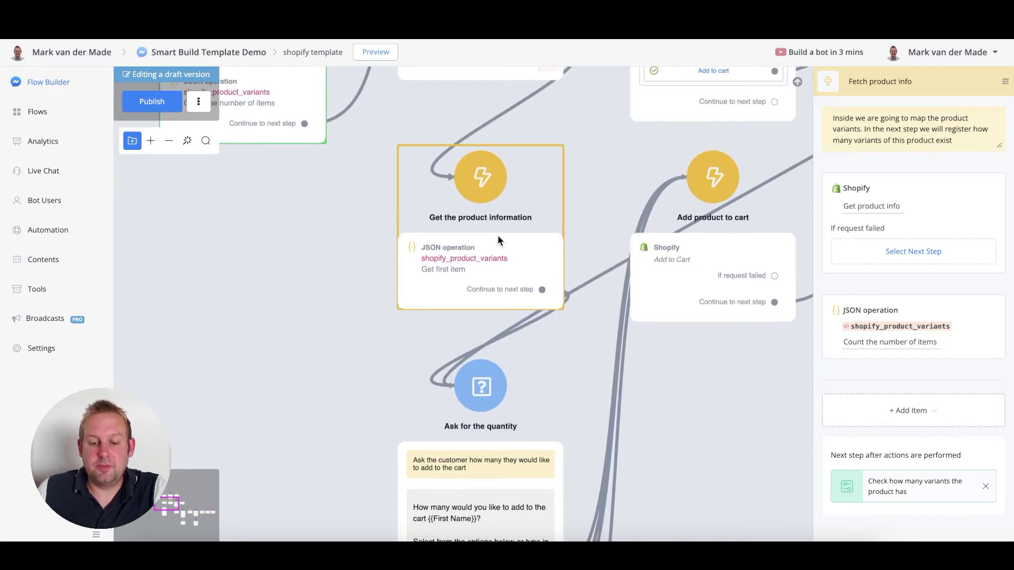
{"action": "left_click_drag", "start_coordinate": [380, 344], "coordinate": [350, 220]}
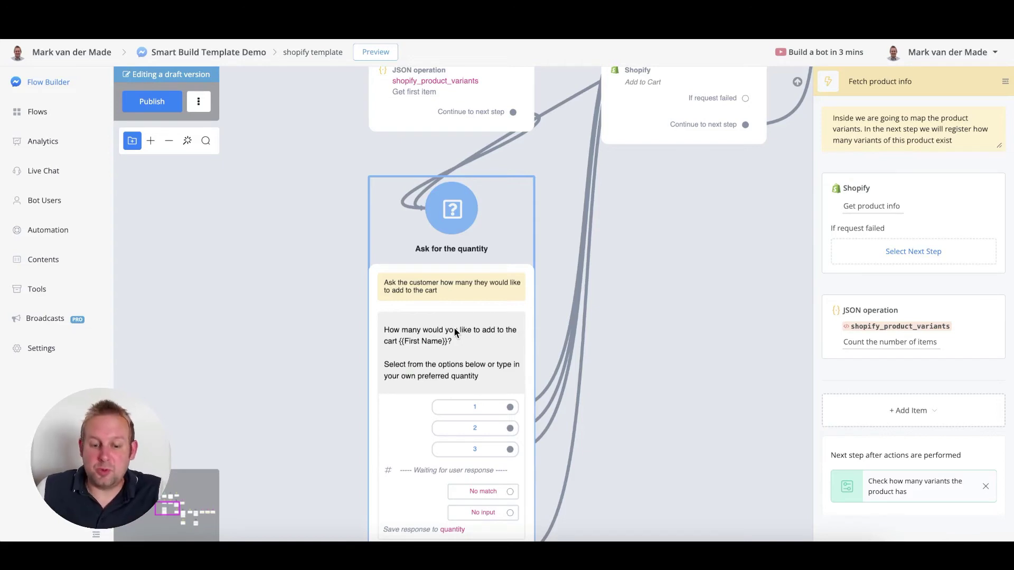
Review the Add to cart button settings in the Show all variants message and save the button
{"action": "left_click_drag", "start_coordinate": [720, 213], "coordinate": [517, 397]}
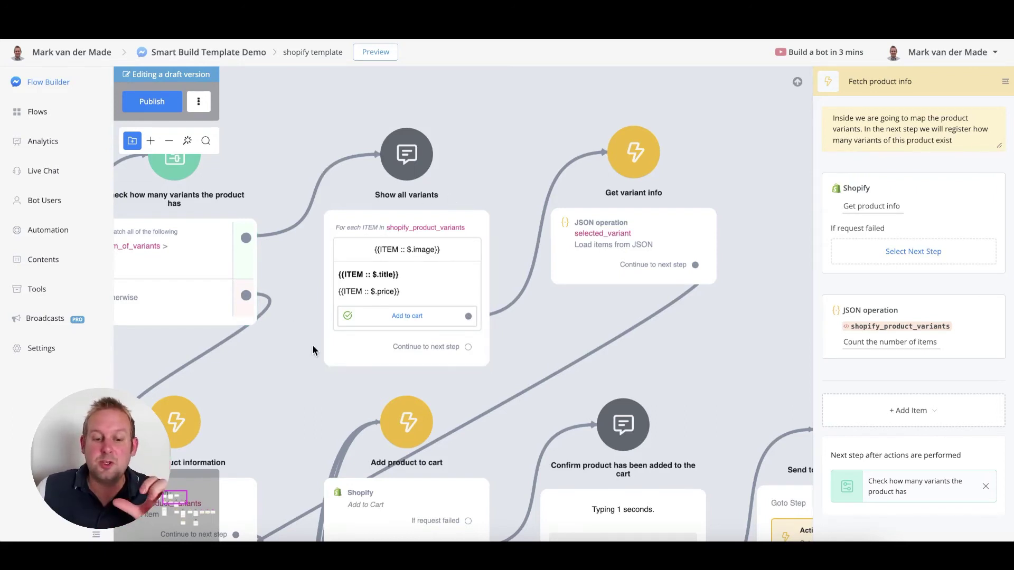
{"action": "left_click", "coordinate": [396, 319]}
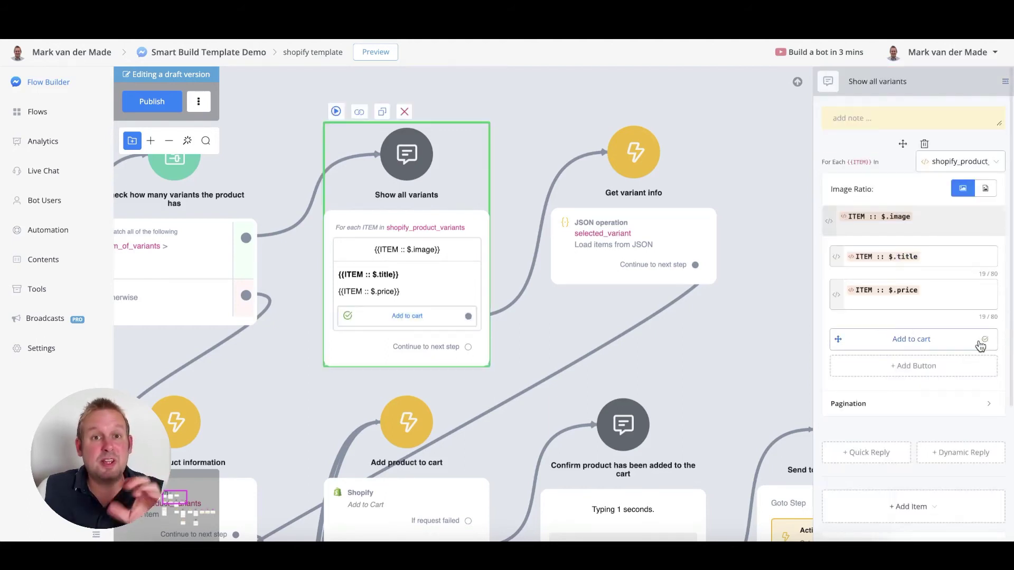
{"action": "left_click", "coordinate": [980, 343]}
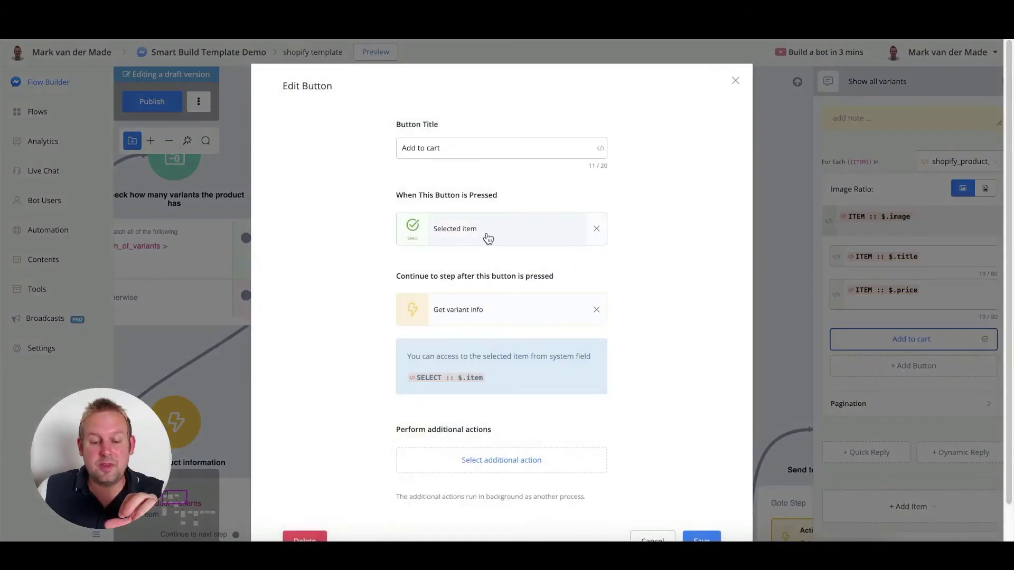
{"action": "left_click", "coordinate": [701, 537]}
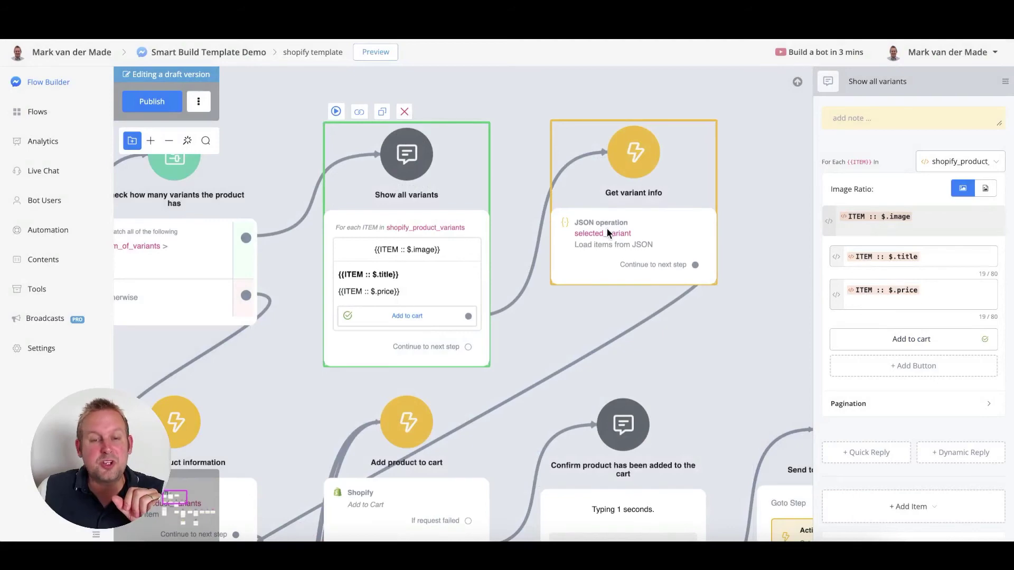
Inspect the Load items from JSON operation for selected_variant in Get variant info, and close it without saving
{"action": "left_click", "coordinate": [641, 229]}
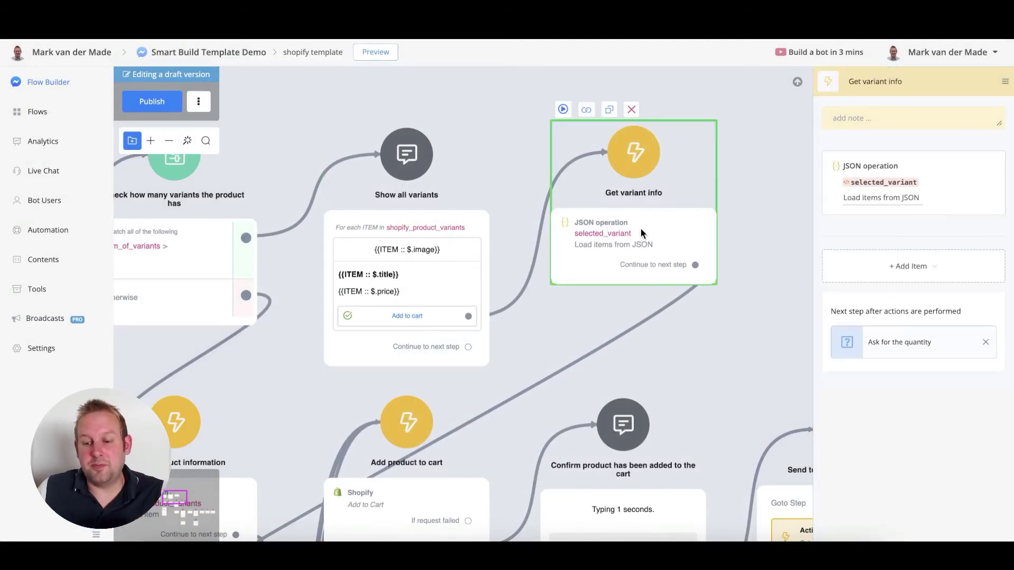
{"action": "left_click", "coordinate": [881, 201]}
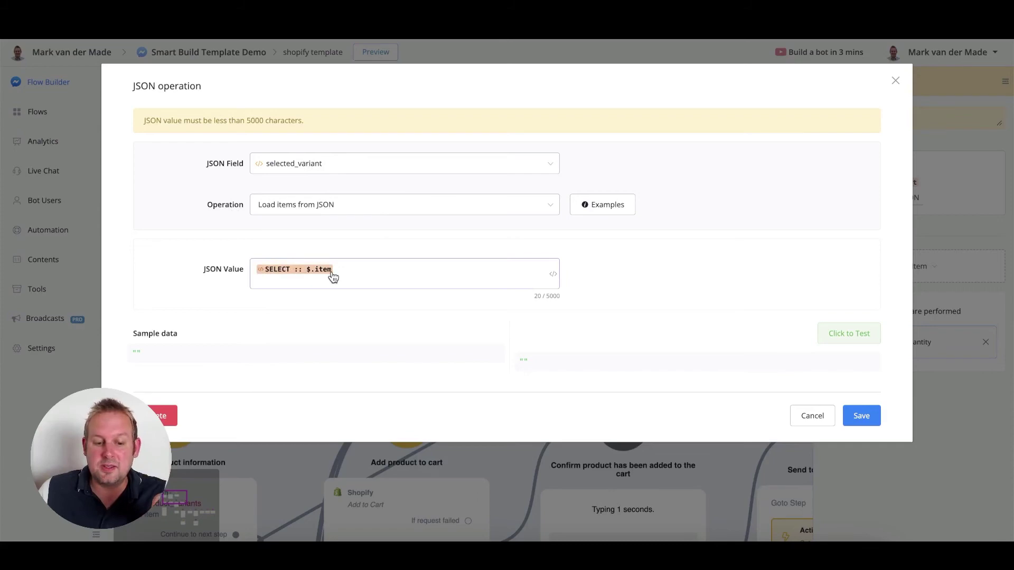
{"action": "key", "text": "Escape"}
Trace the flow from Ask for the quantity through adding the product to the cart to the Continue shopping route
{"action": "left_click_drag", "start_coordinate": [557, 408], "coordinate": [553, 187]}
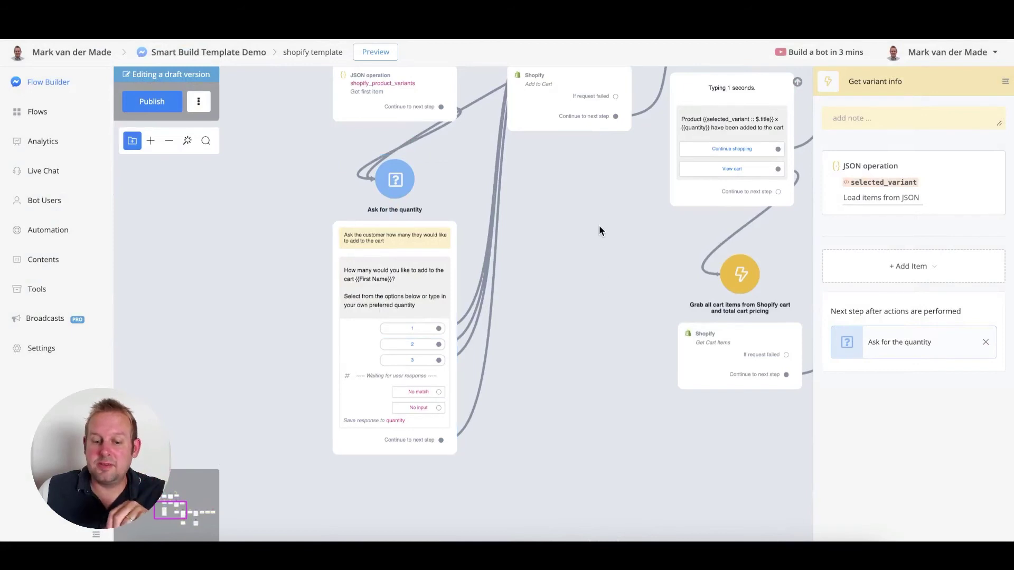
{"action": "left_click_drag", "start_coordinate": [599, 225], "coordinate": [422, 359]}
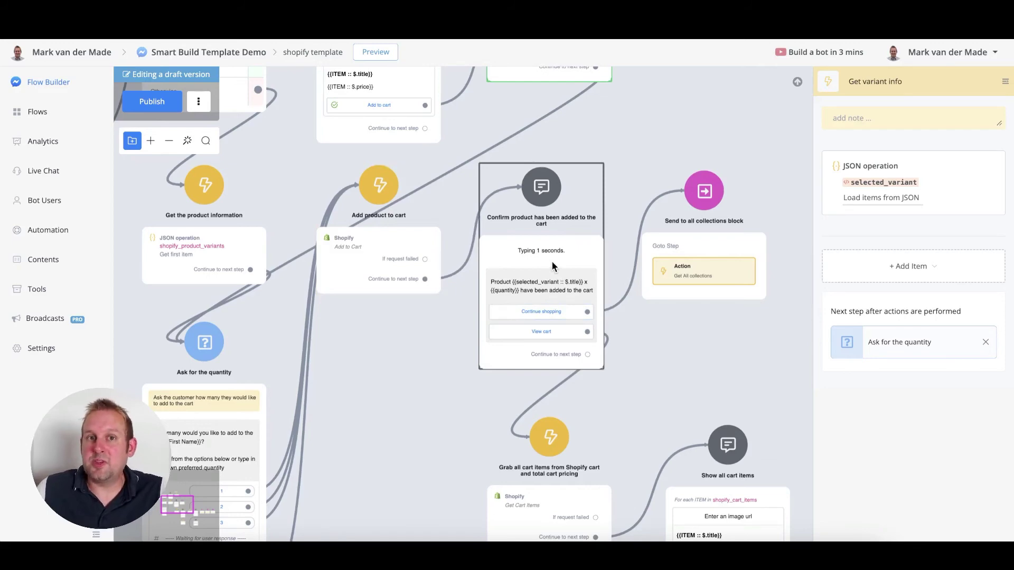
{"action": "scroll", "coordinate": [639, 353], "scroll_direction": "up", "scroll_amount": 3}
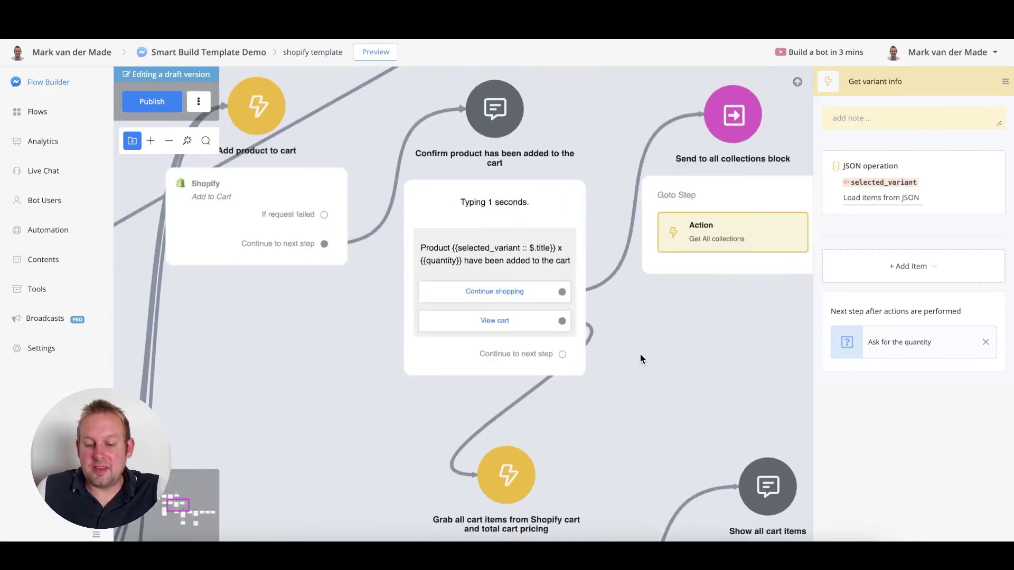
{"action": "scroll", "coordinate": [686, 329], "scroll_direction": "down", "scroll_amount": 2}
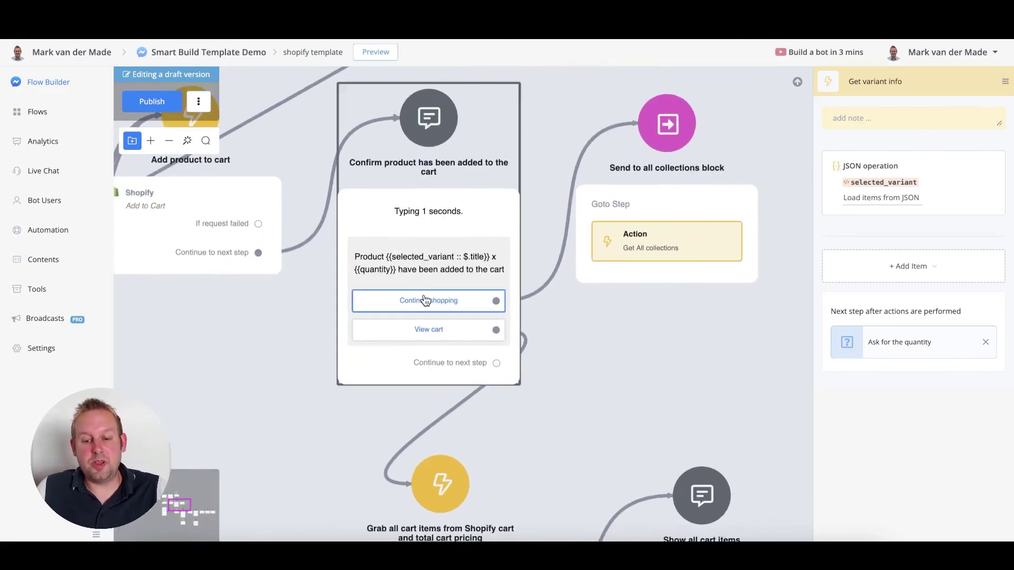
{"action": "scroll", "coordinate": [426, 300], "scroll_direction": "down", "scroll_amount": 2}
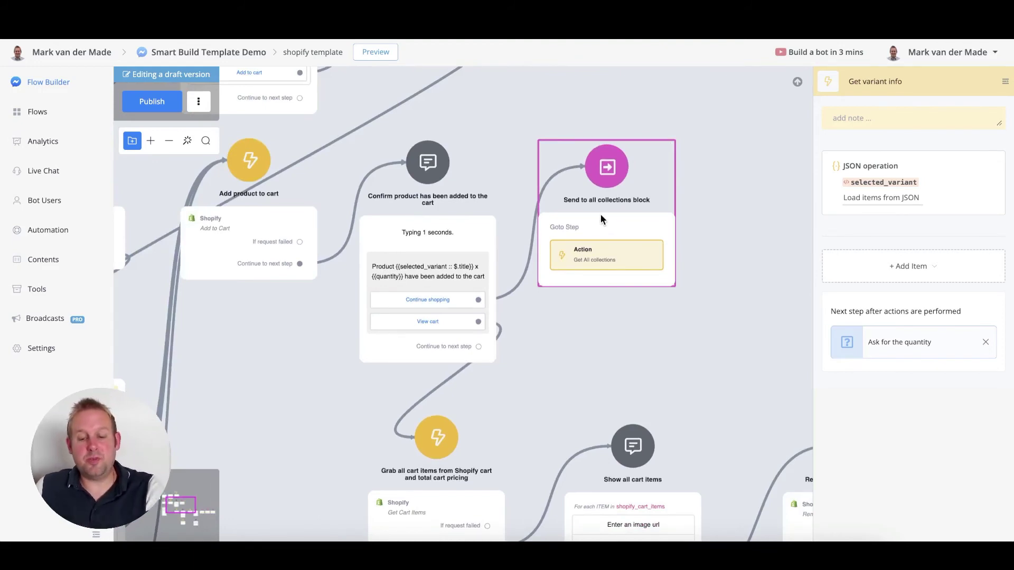
Follow the View cart route to the cart item retrieval and examine the Show all cart items card
{"action": "scroll", "coordinate": [600, 214], "scroll_direction": "down", "scroll_amount": 3}
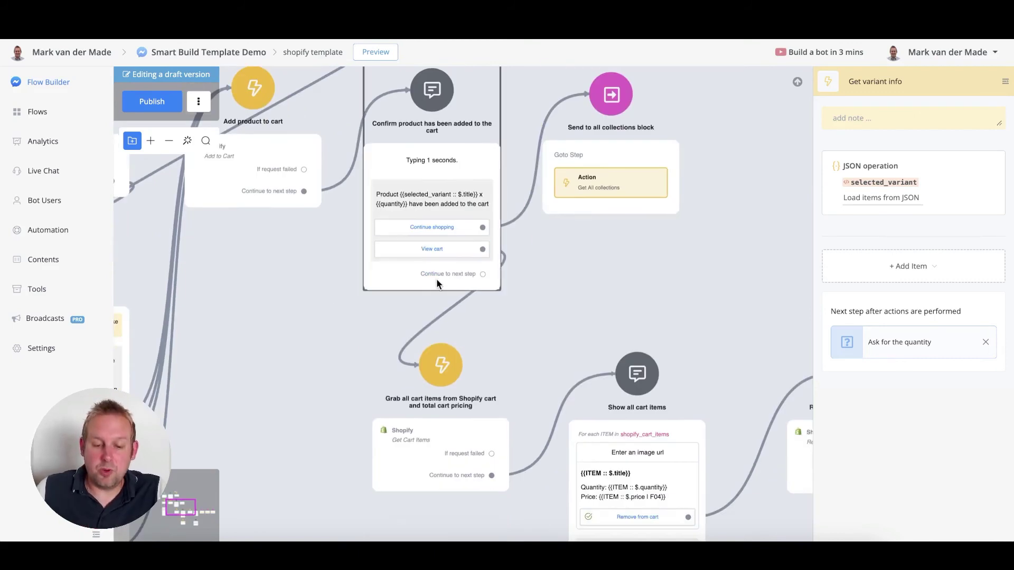
{"action": "left_click_drag", "start_coordinate": [388, 521], "coordinate": [346, 427]}
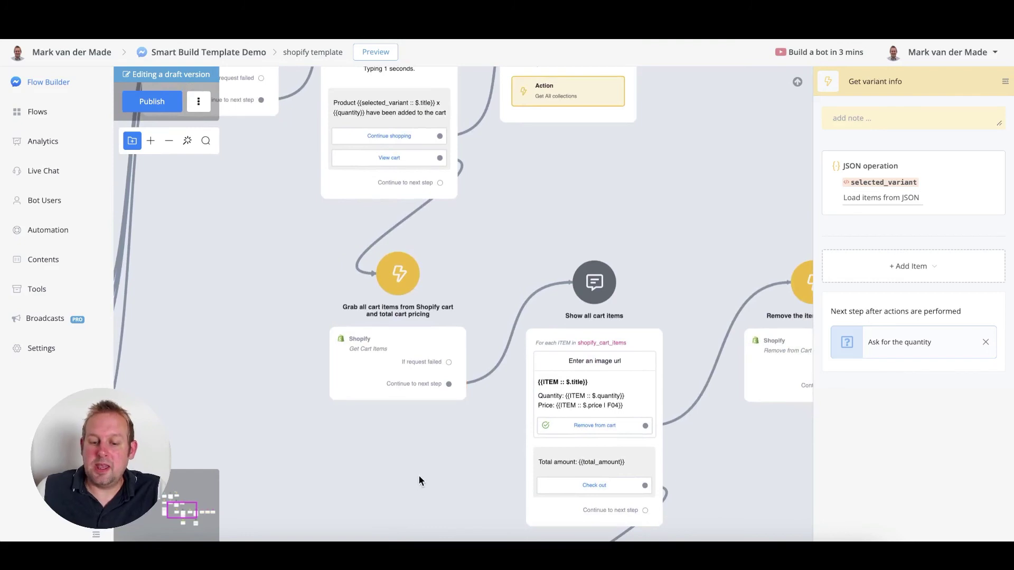
{"action": "scroll", "coordinate": [419, 475], "scroll_direction": "right", "scroll_amount": 4}
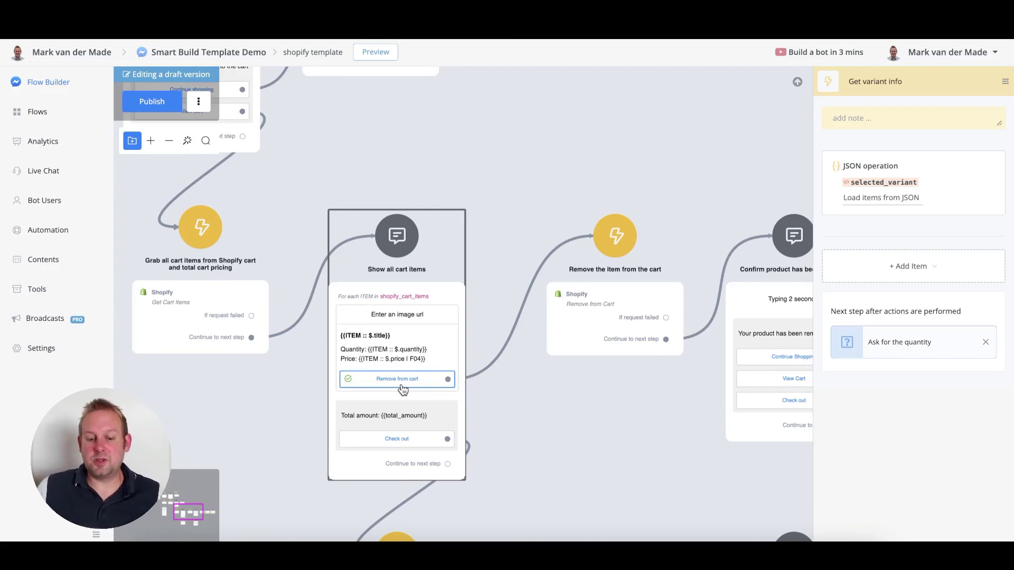
{"action": "scroll", "coordinate": [411, 443], "scroll_direction": "up", "scroll_amount": 3}
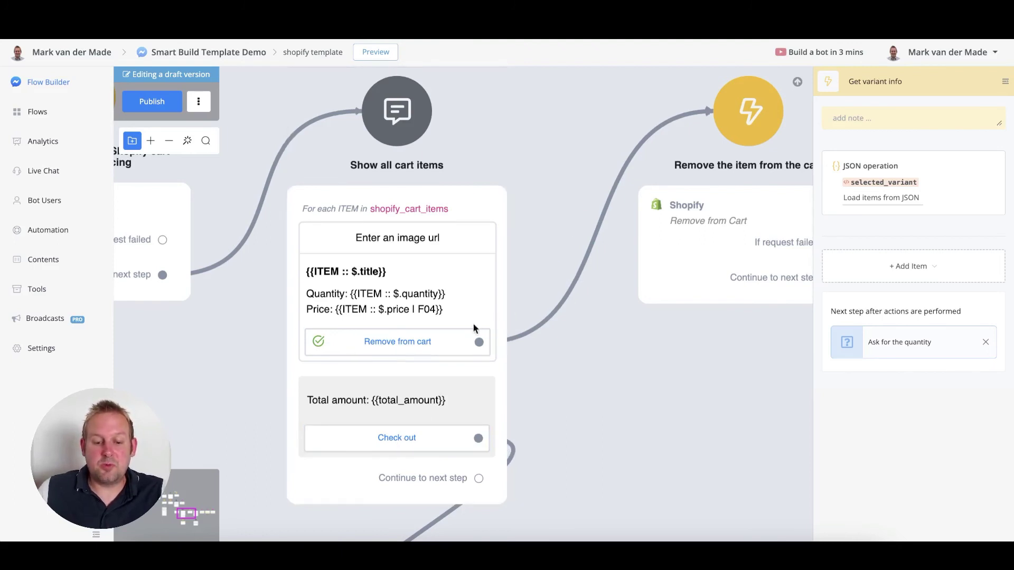
Review the Remove from Cart action and the button options in the Confirm product has been removed message
{"action": "left_click_drag", "start_coordinate": [699, 350], "coordinate": [426, 373]}
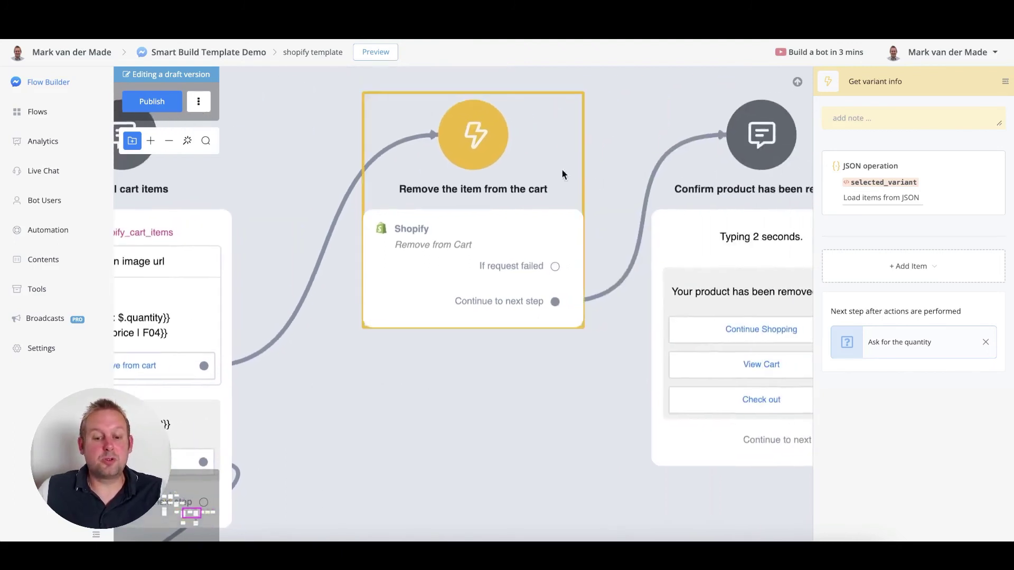
{"action": "left_click", "coordinate": [515, 254]}
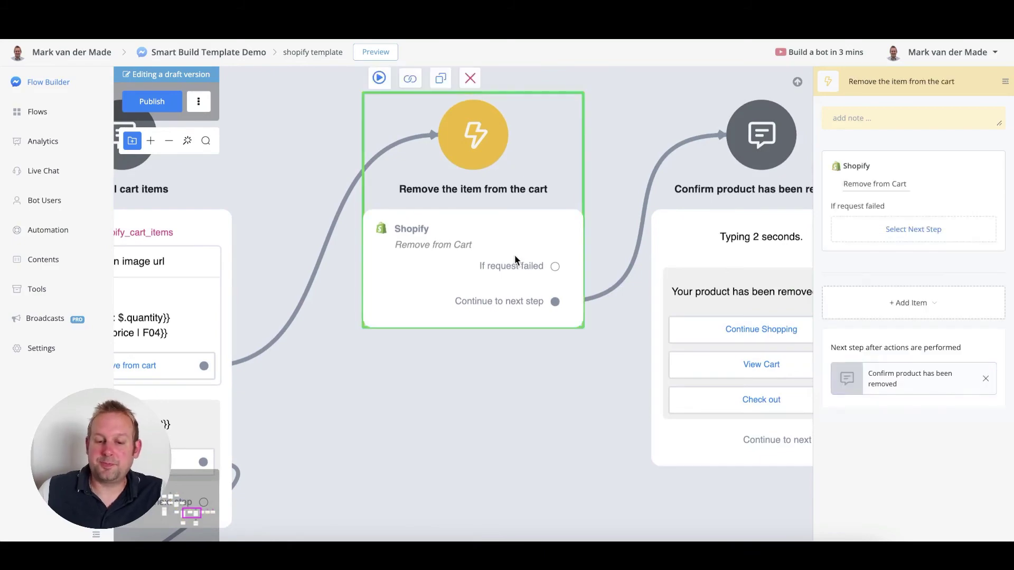
{"action": "left_click", "coordinate": [874, 191]}
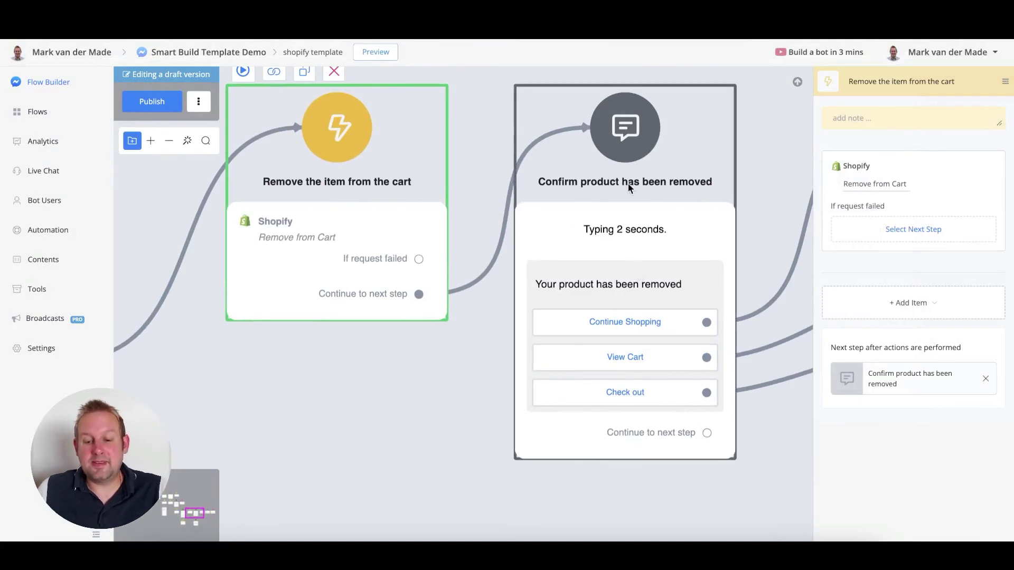
{"action": "scroll", "coordinate": [610, 275], "scroll_direction": "down", "scroll_amount": 4}
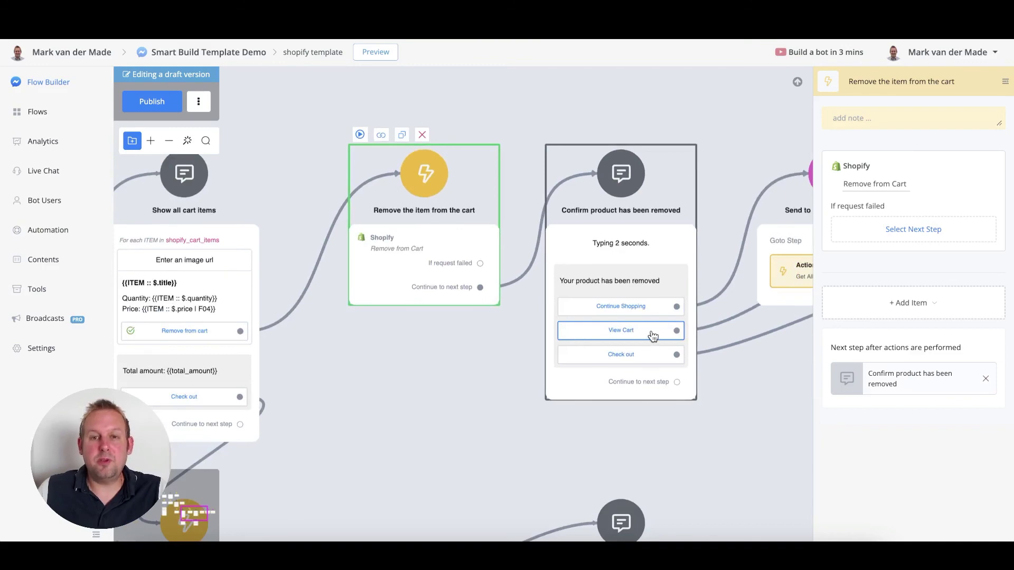
Review the Create draft order From Cart action and its custom field mappings in Create a draft order, and save it
{"action": "left_click_drag", "start_coordinate": [413, 415], "coordinate": [487, 213]}
{"action": "scroll", "coordinate": [291, 412], "scroll_direction": "up", "scroll_amount": 3}
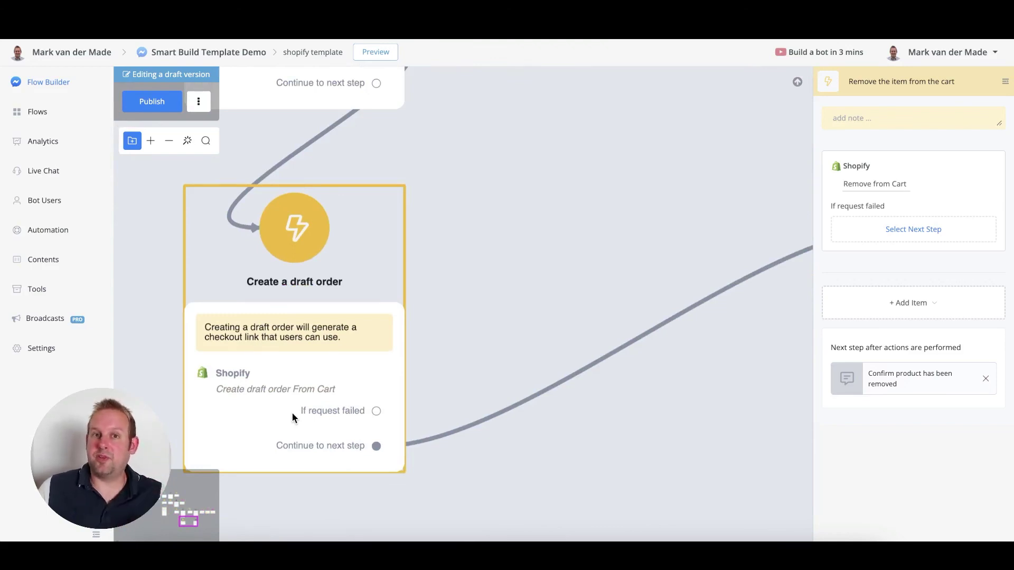
{"action": "left_click", "coordinate": [292, 285]}
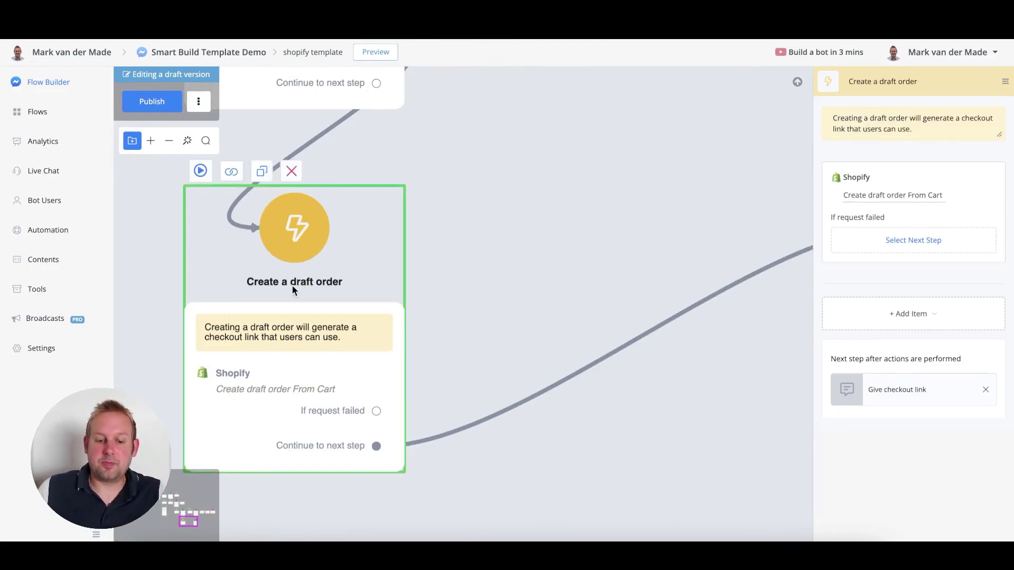
{"action": "left_click", "coordinate": [869, 196]}
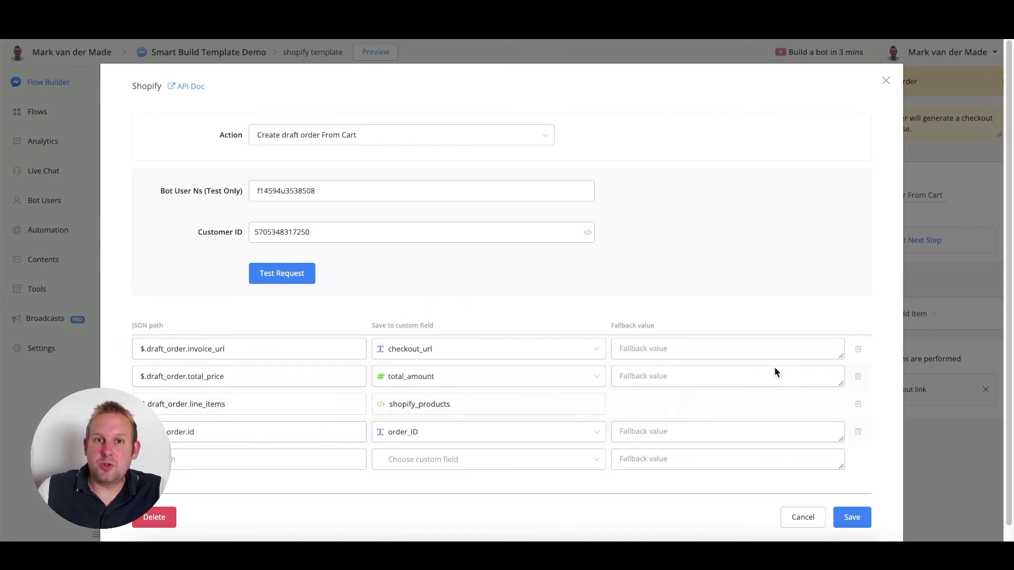
{"action": "left_click", "coordinate": [851, 519]}
Inspect the website address of the Check out button in the Give checkout link message, and close it without saving
{"action": "left_click_drag", "start_coordinate": [713, 459], "coordinate": [381, 420]}
{"action": "scroll", "coordinate": [381, 412], "scroll_direction": "down", "scroll_amount": 4}
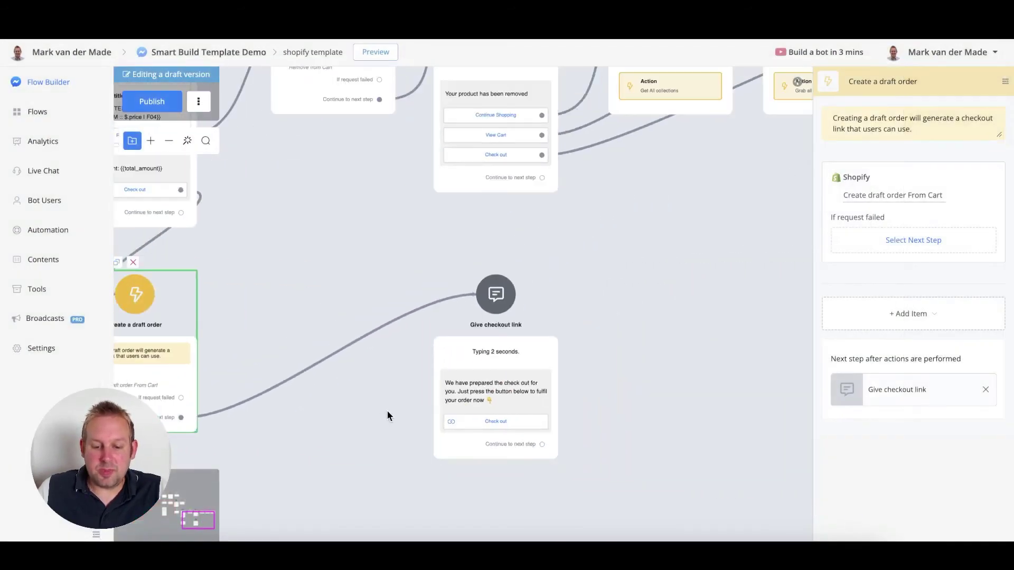
{"action": "scroll", "coordinate": [494, 379], "scroll_direction": "up", "scroll_amount": 2}
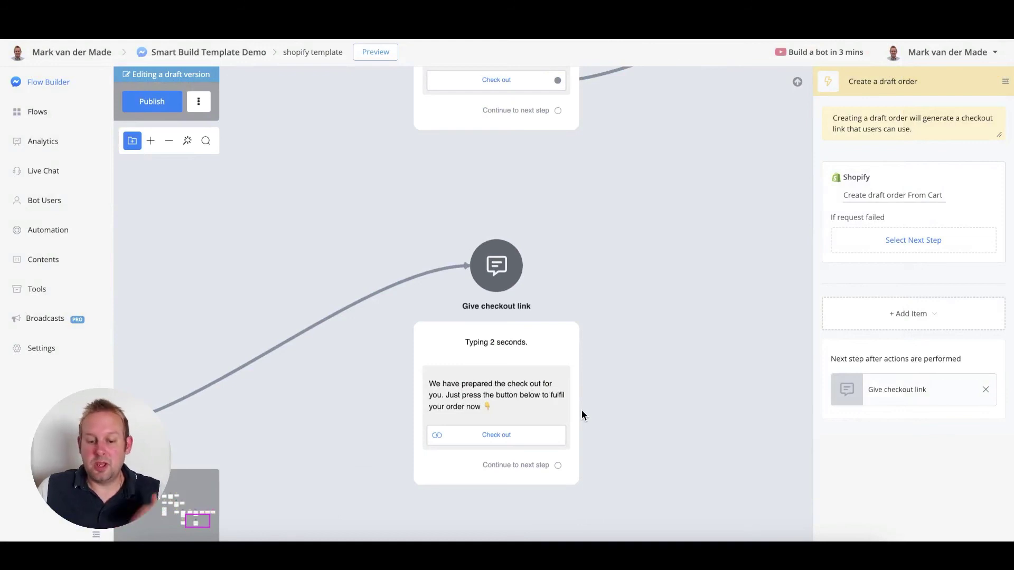
{"action": "left_click", "coordinate": [468, 443]}
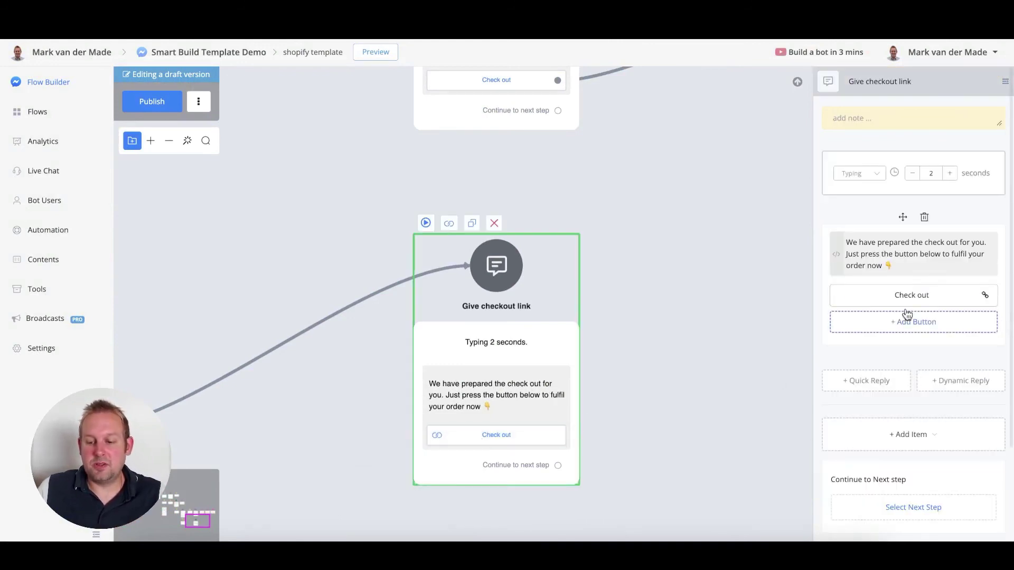
{"action": "left_click", "coordinate": [905, 300]}
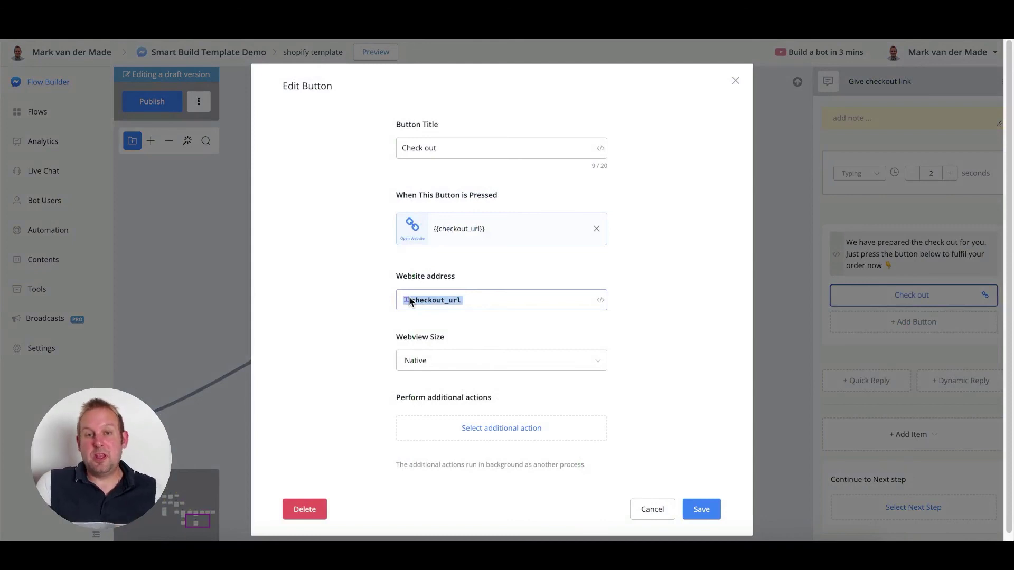
{"action": "key", "text": "Escape"}
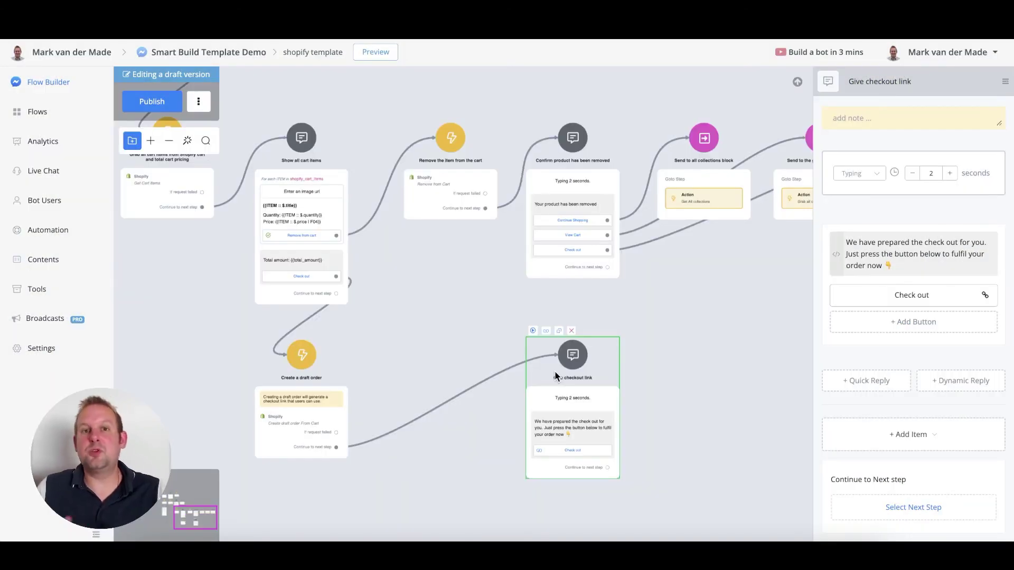